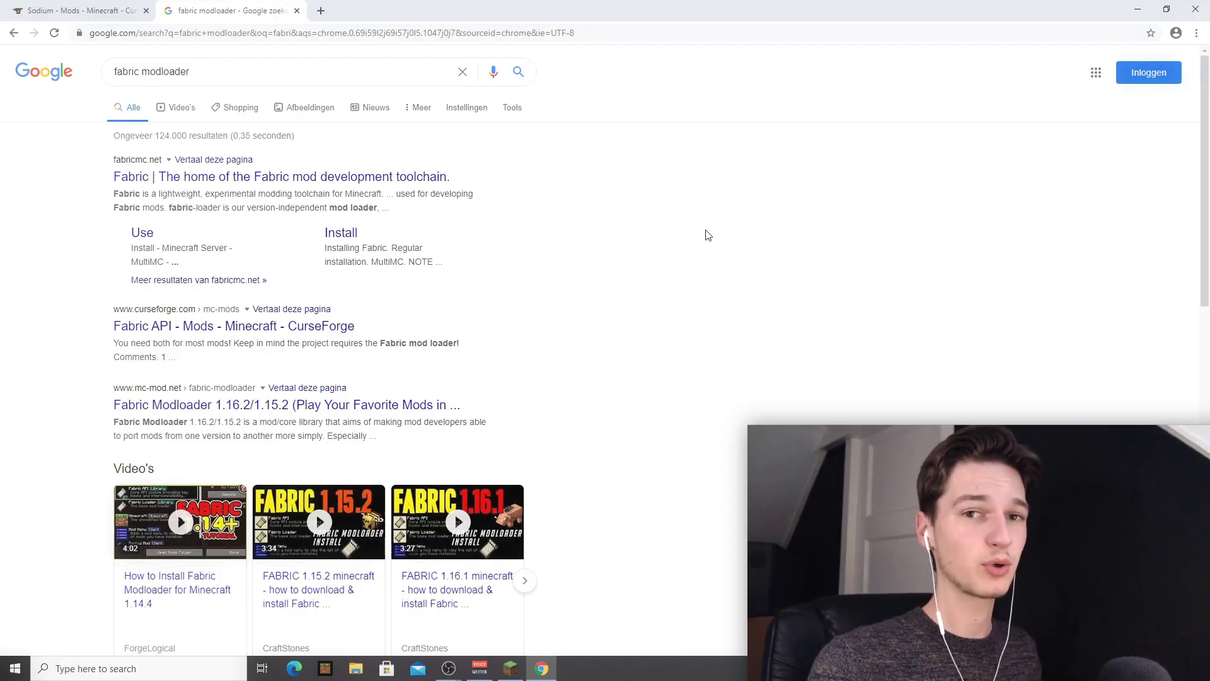
Step: Open the fabricmc.net home page and the CurseForge Fabric API search result in new browser tabs
{"action": "right_click", "coordinate": [194, 178]}
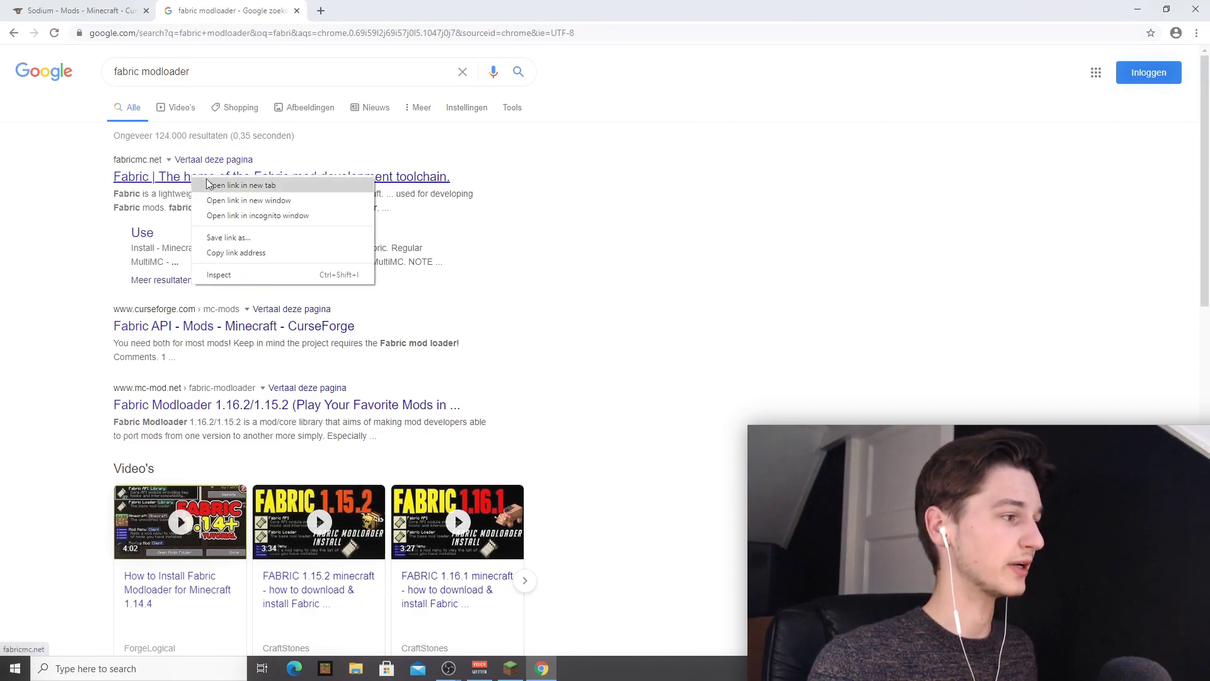
{"action": "left_click", "coordinate": [241, 185]}
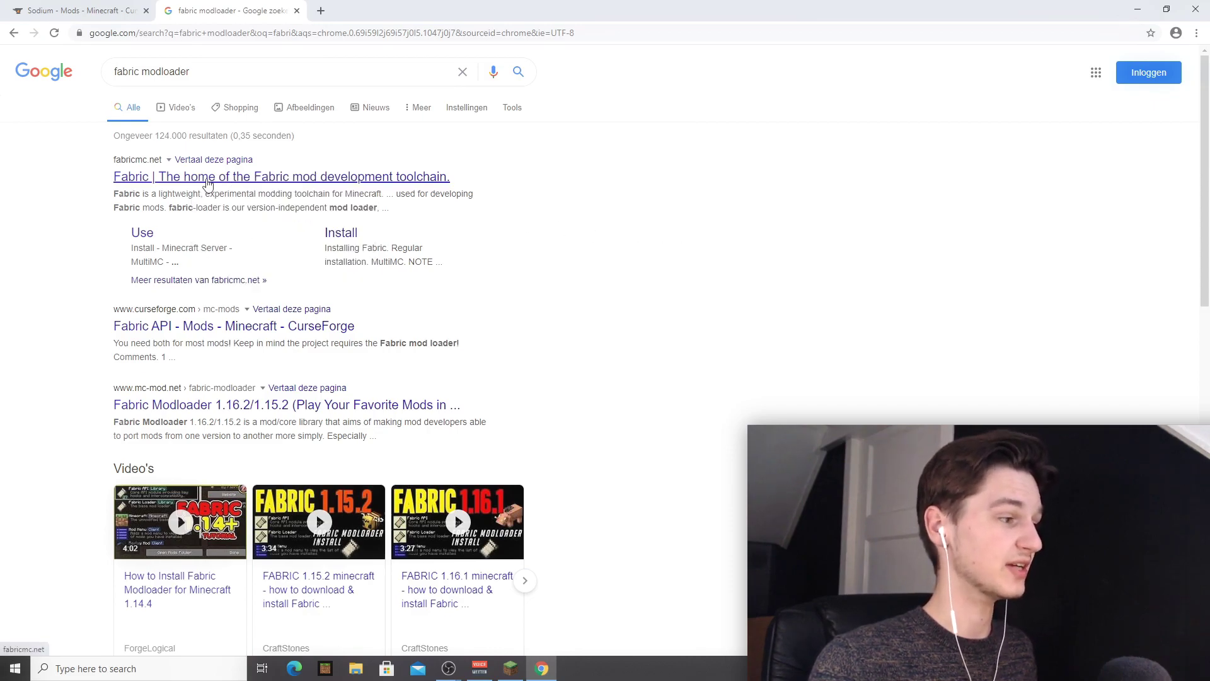
{"action": "right_click", "coordinate": [151, 334]}
{"action": "left_click", "coordinate": [183, 343]}
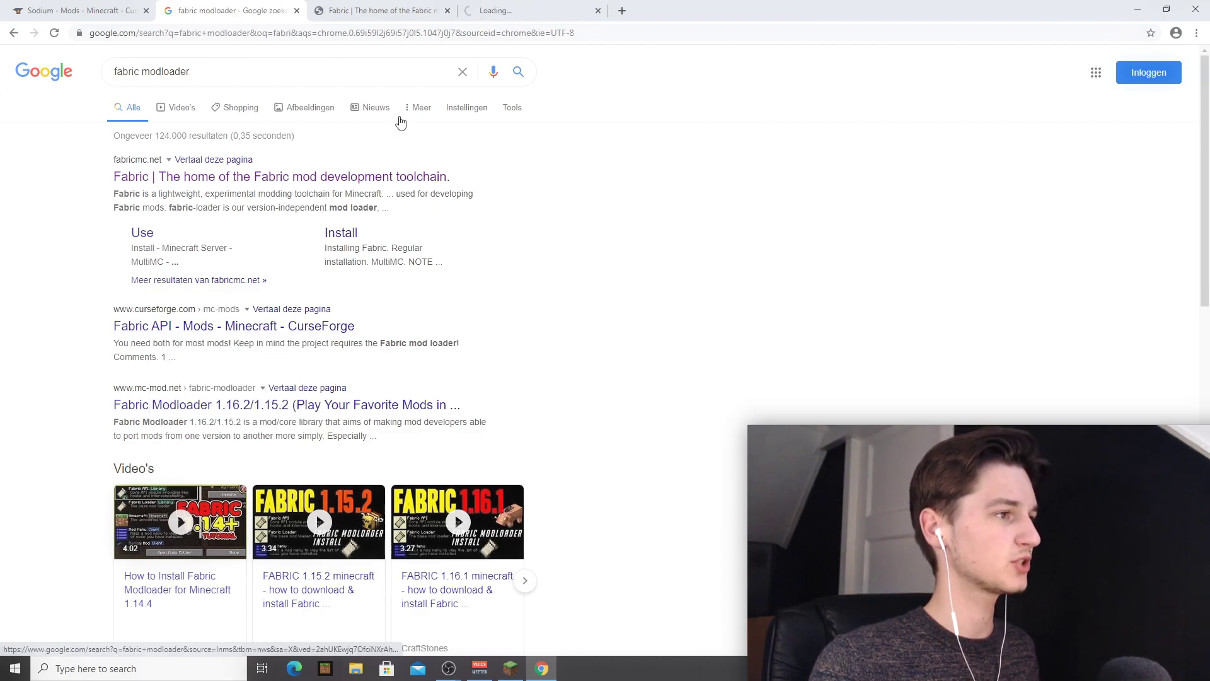
Step: Download the Windows .EXE version of the Fabric Loader installer from the Fabric website
{"action": "left_click", "coordinate": [390, 14]}
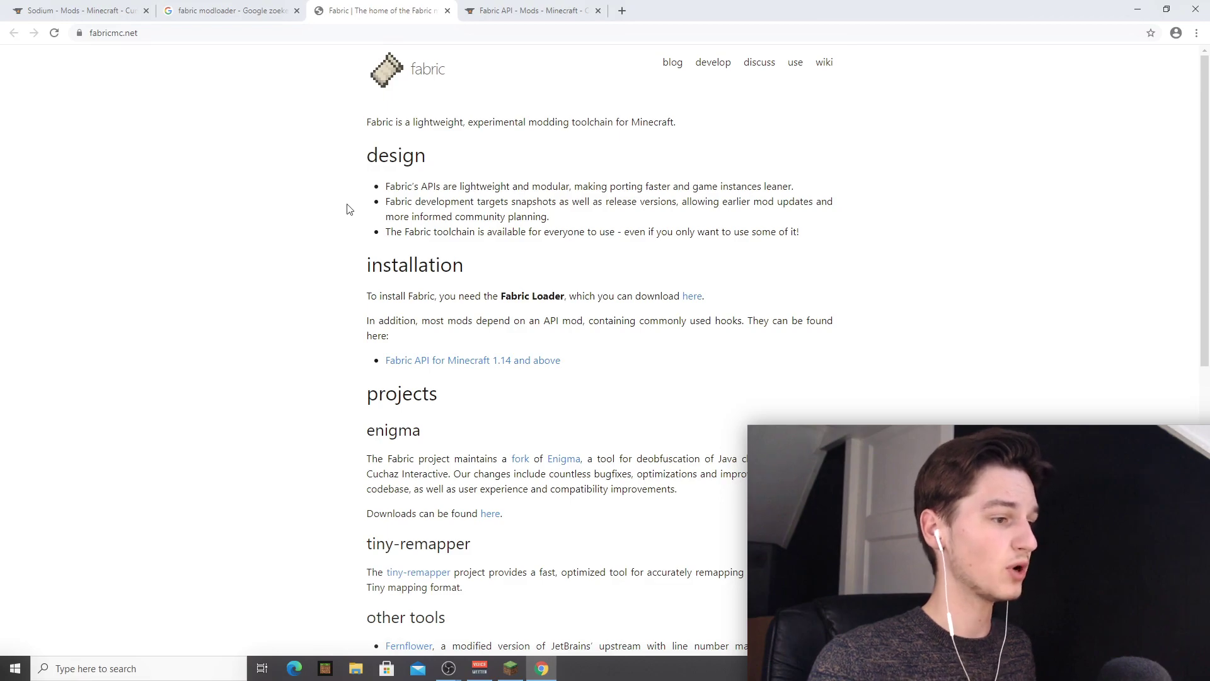
{"action": "left_click", "coordinate": [692, 297]}
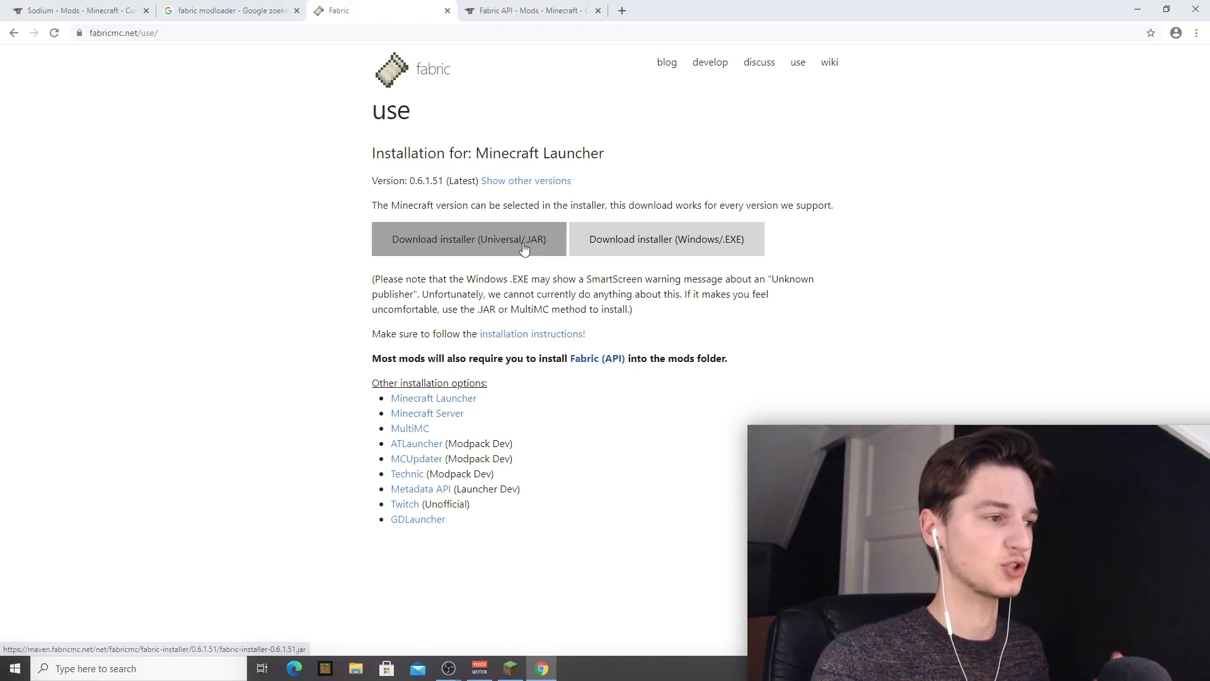
{"action": "left_click", "coordinate": [655, 251]}
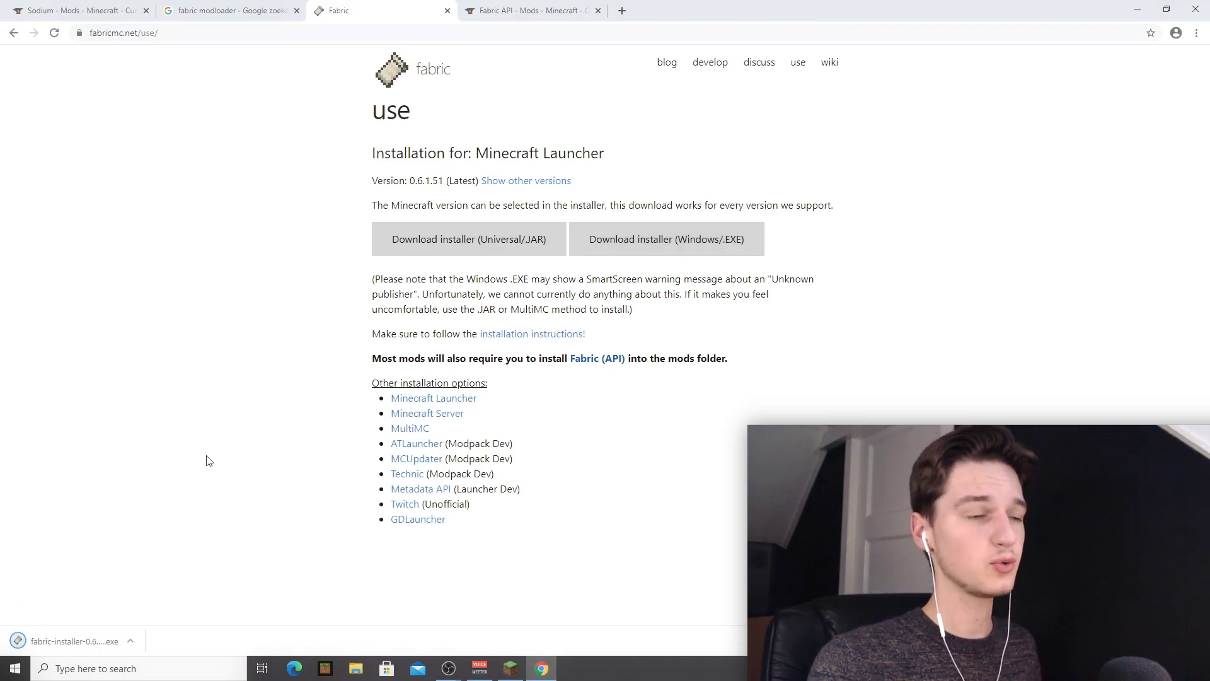
Step: Launch the downloaded Fabric installer and allow it to run despite the SmartScreen block
{"action": "left_click", "coordinate": [88, 647]}
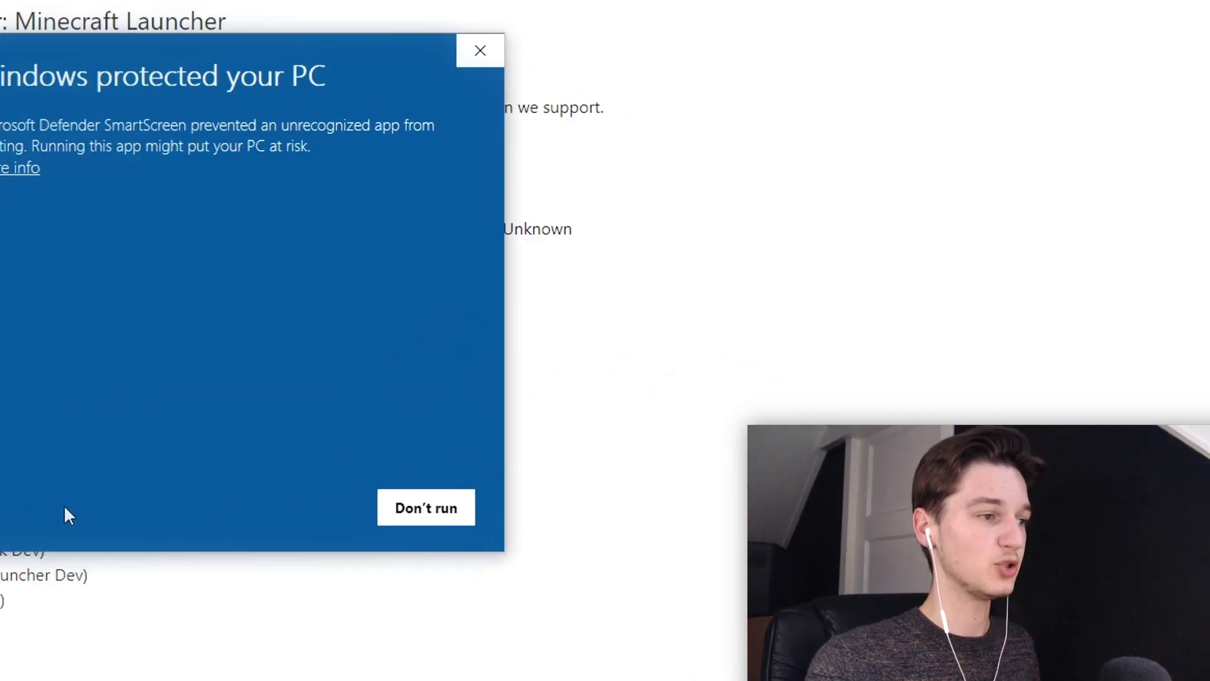
{"action": "left_click_drag", "start_coordinate": [150, 69], "coordinate": [592, 123]}
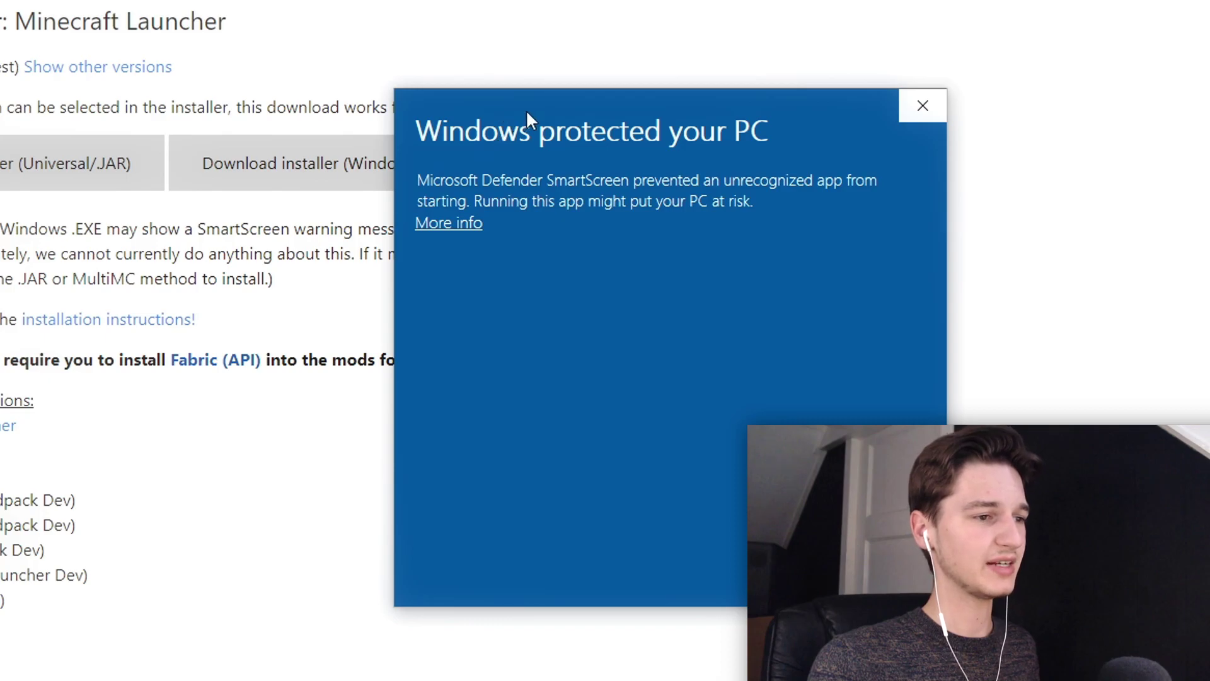
{"action": "left_click_drag", "start_coordinate": [527, 116], "coordinate": [614, 373]}
{"action": "left_click_drag", "start_coordinate": [0, 229], "coordinate": [283, 289]}
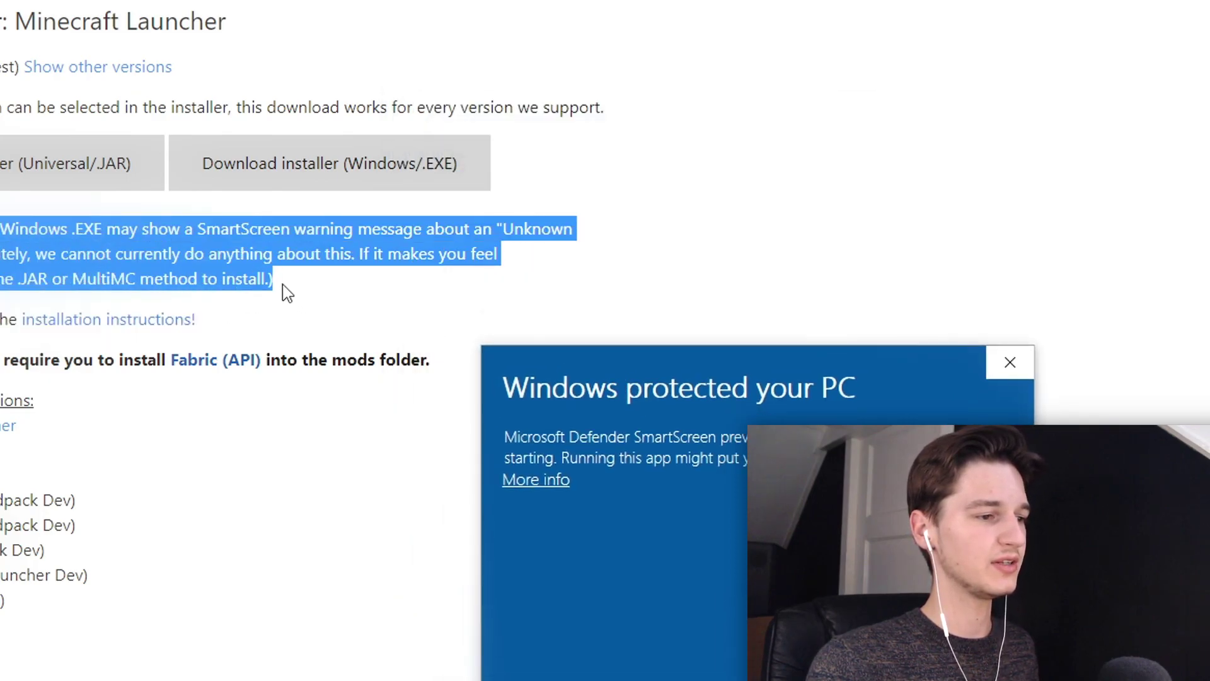
{"action": "left_click", "coordinate": [284, 289]}
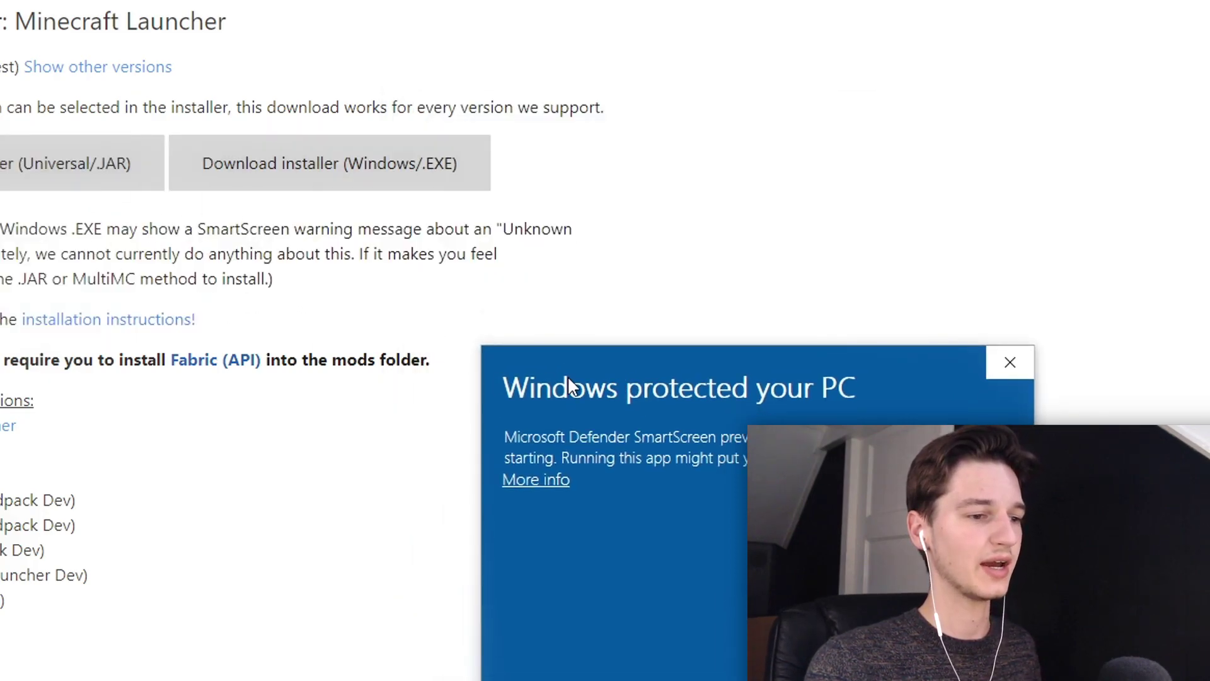
{"action": "left_click_drag", "start_coordinate": [586, 366], "coordinate": [314, 144]}
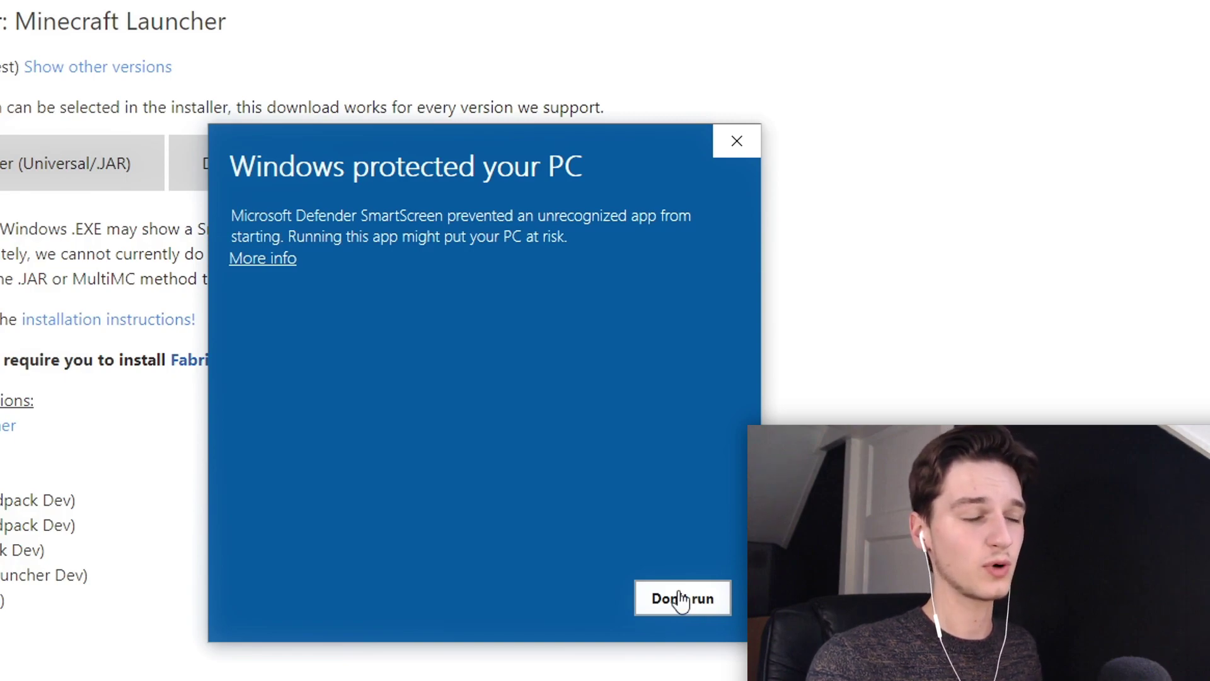
{"action": "left_click", "coordinate": [264, 260]}
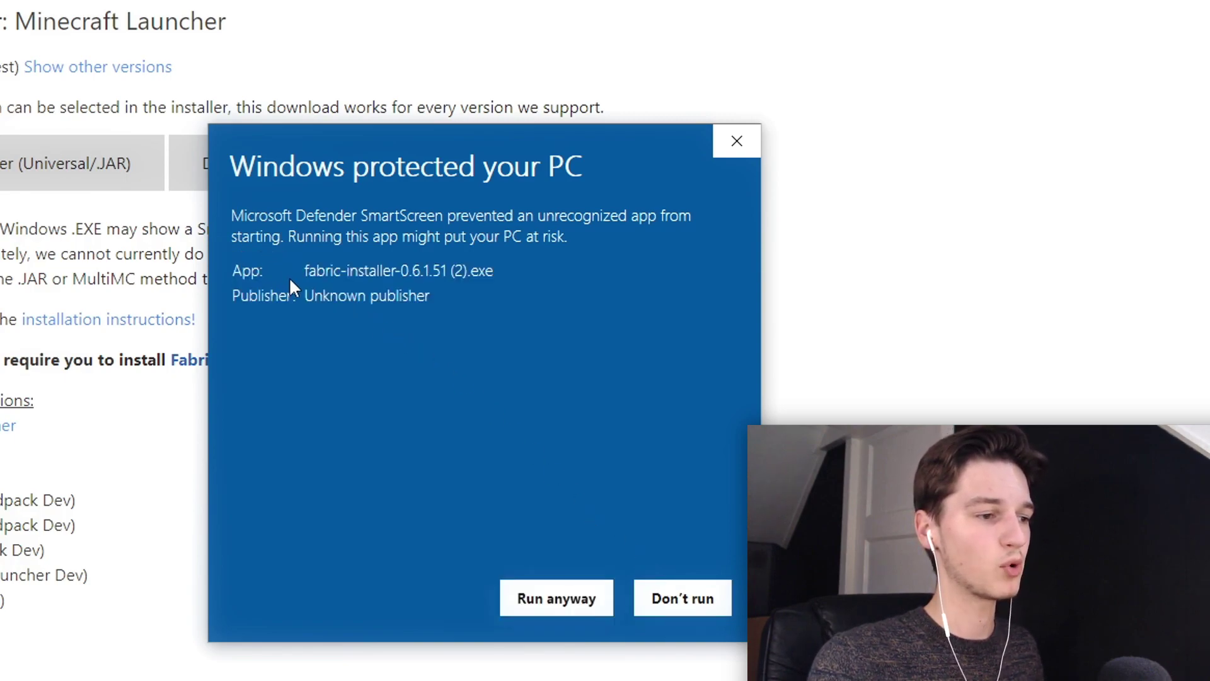
{"action": "left_click", "coordinate": [555, 602]}
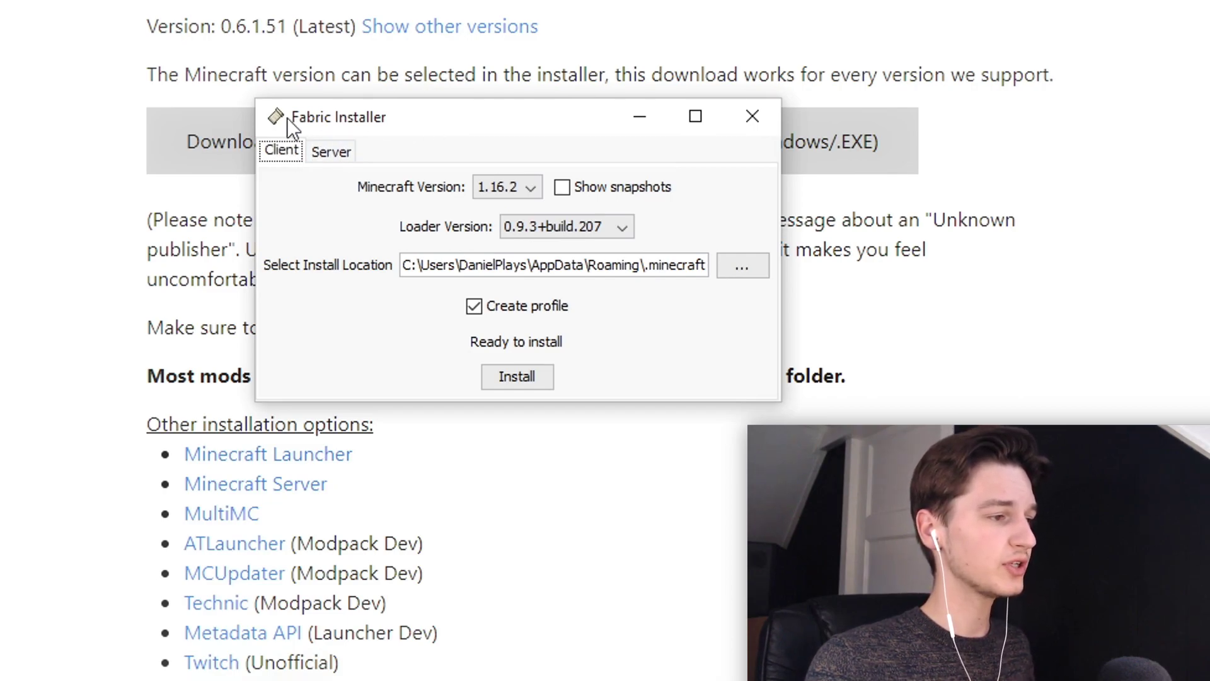
Step: Compare the Server and Client installation options in the Fabric Installer, ending on the client options
{"action": "left_click_drag", "start_coordinate": [287, 117], "coordinate": [267, 140]}
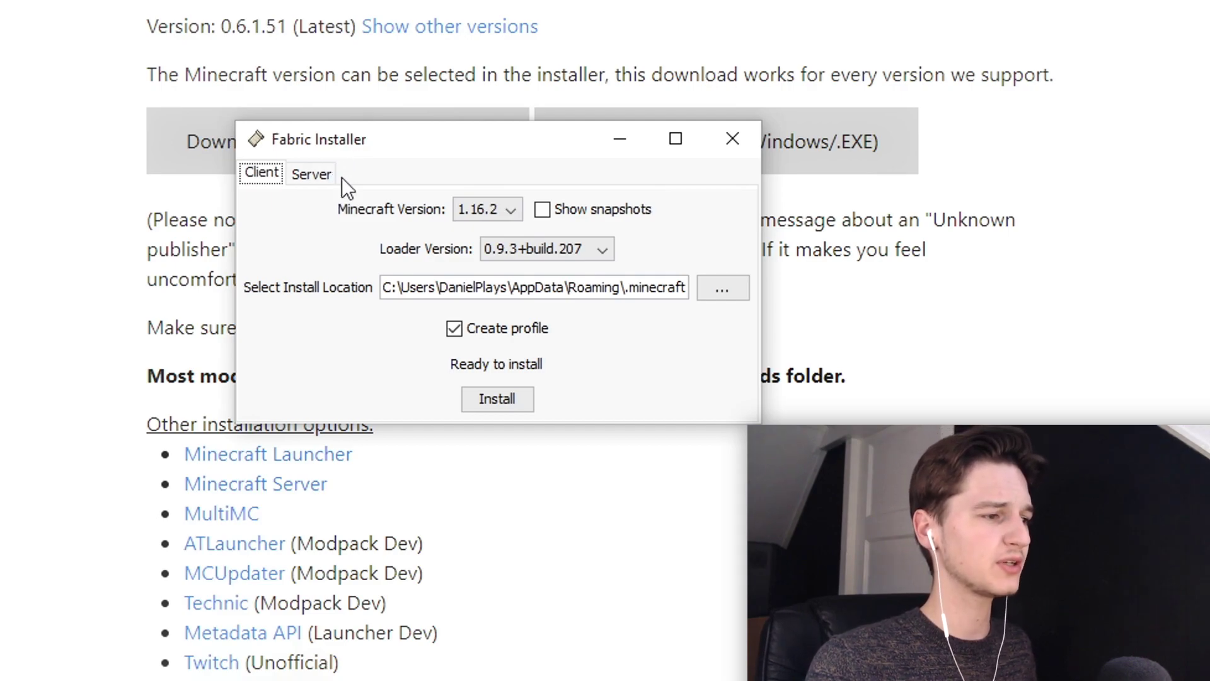
{"action": "left_click", "coordinate": [297, 175]}
{"action": "left_click", "coordinate": [266, 176]}
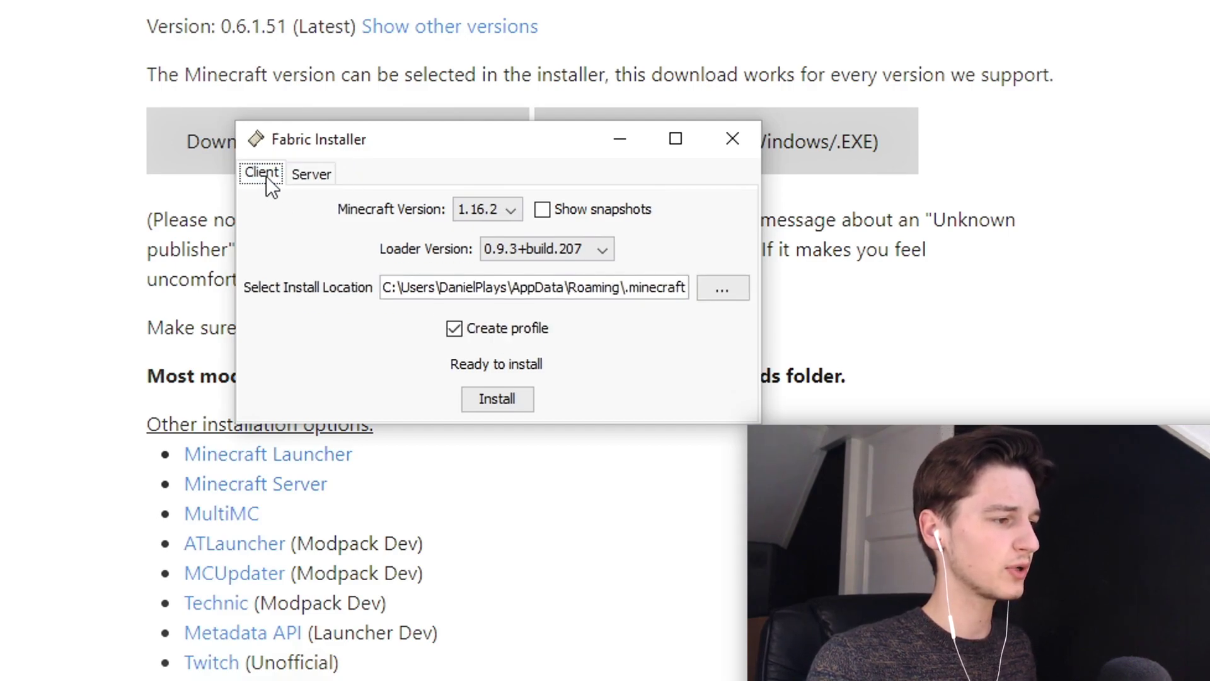
{"action": "left_click", "coordinate": [300, 178]}
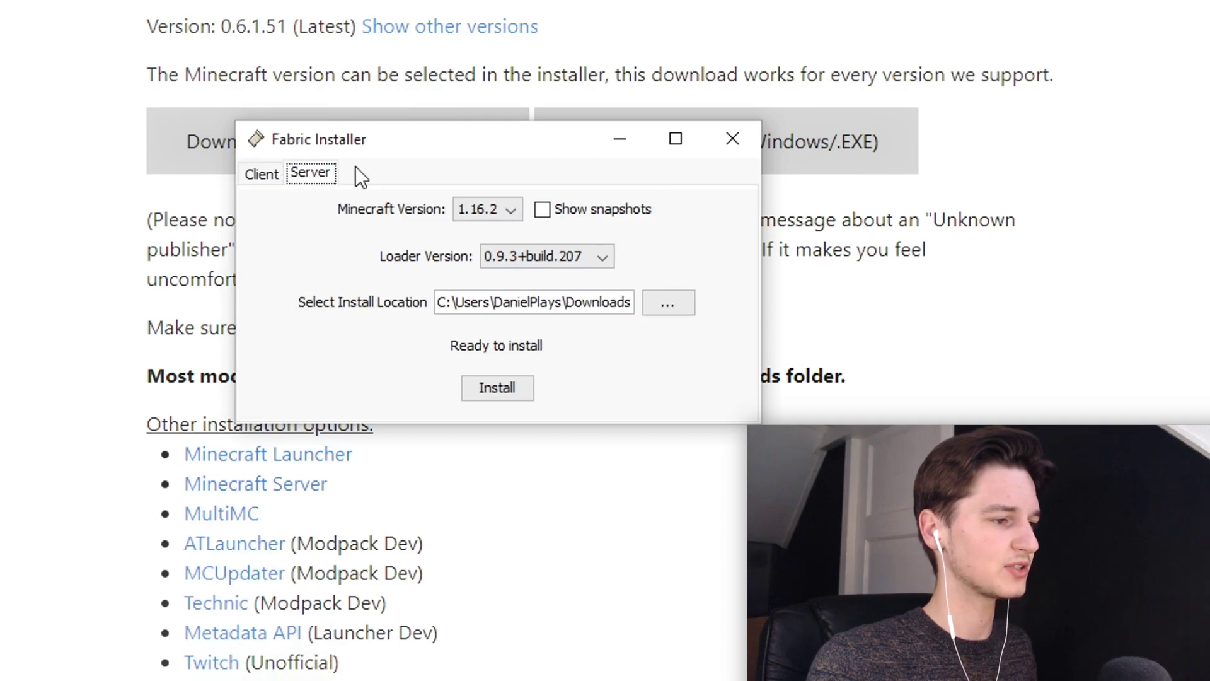
{"action": "left_click", "coordinate": [264, 176]}
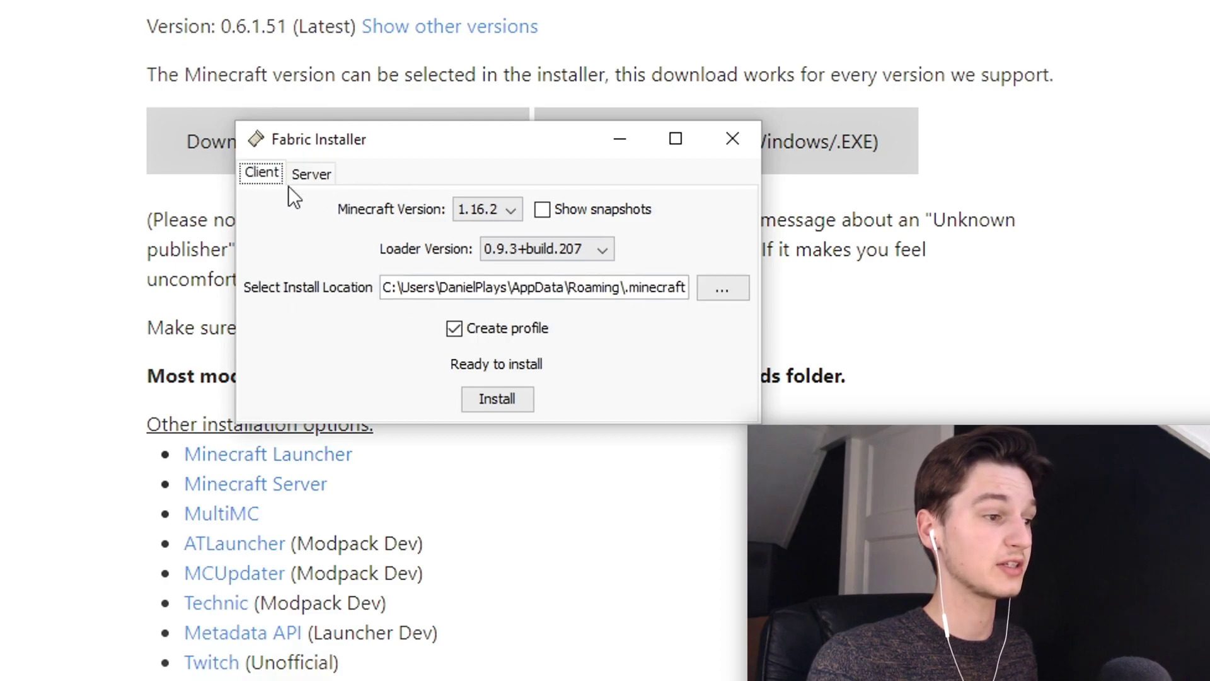
Step: Set the client's Minecraft version to 1.16.1 and the loader version to 0.9.3+build.207
{"action": "left_click", "coordinate": [489, 210]}
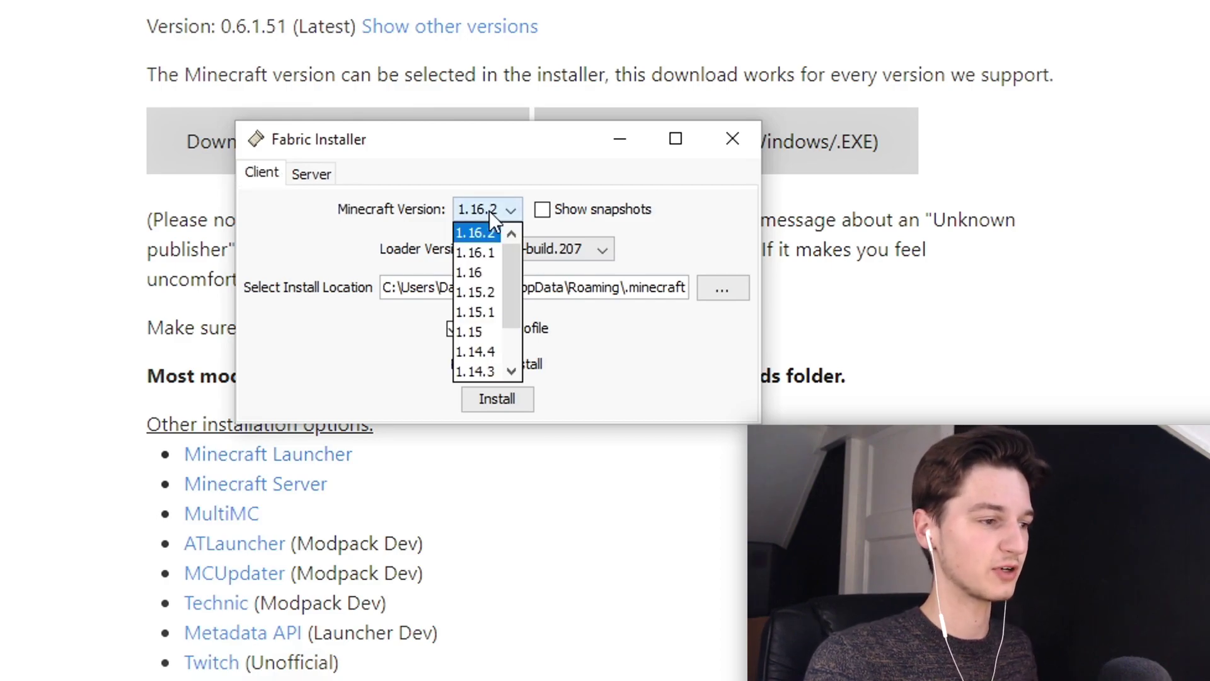
{"action": "left_click", "coordinate": [475, 252]}
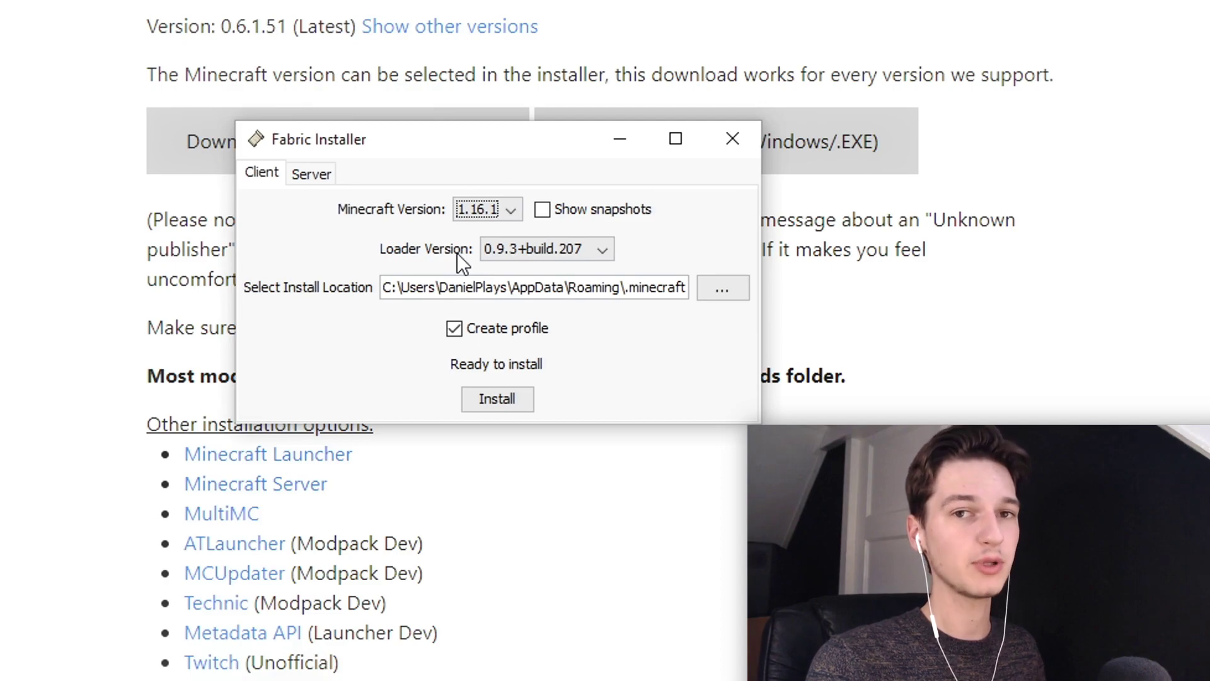
{"action": "left_click", "coordinate": [486, 213]}
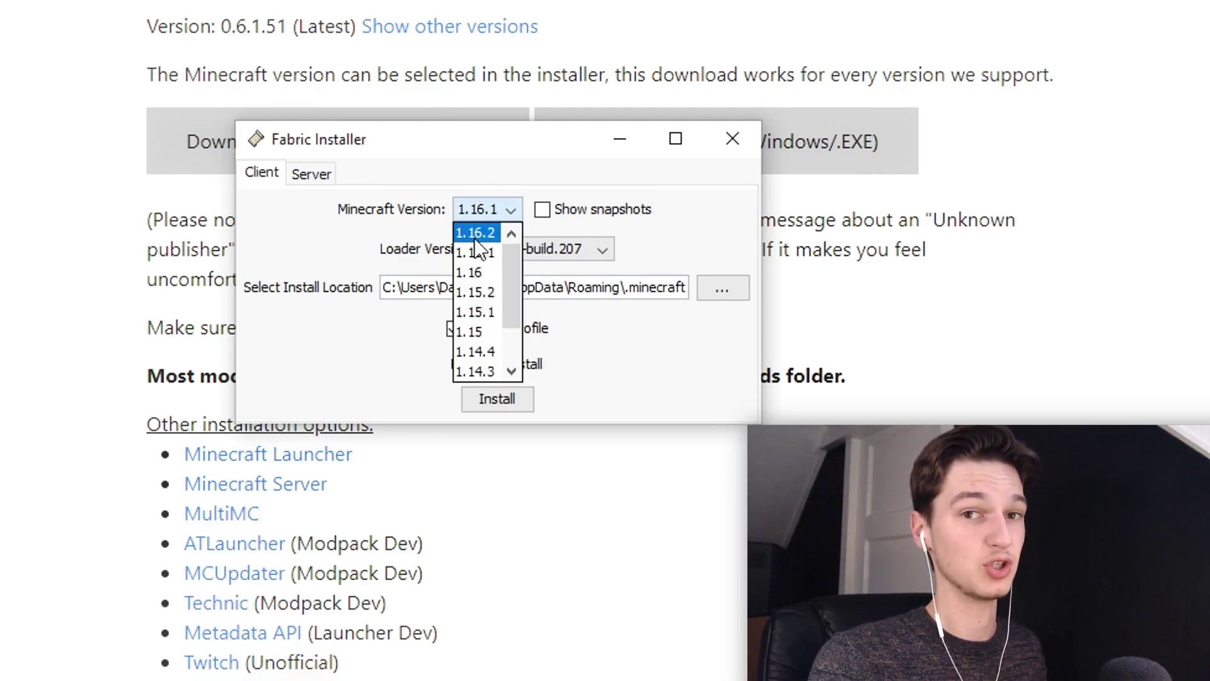
{"action": "left_click", "coordinate": [467, 252]}
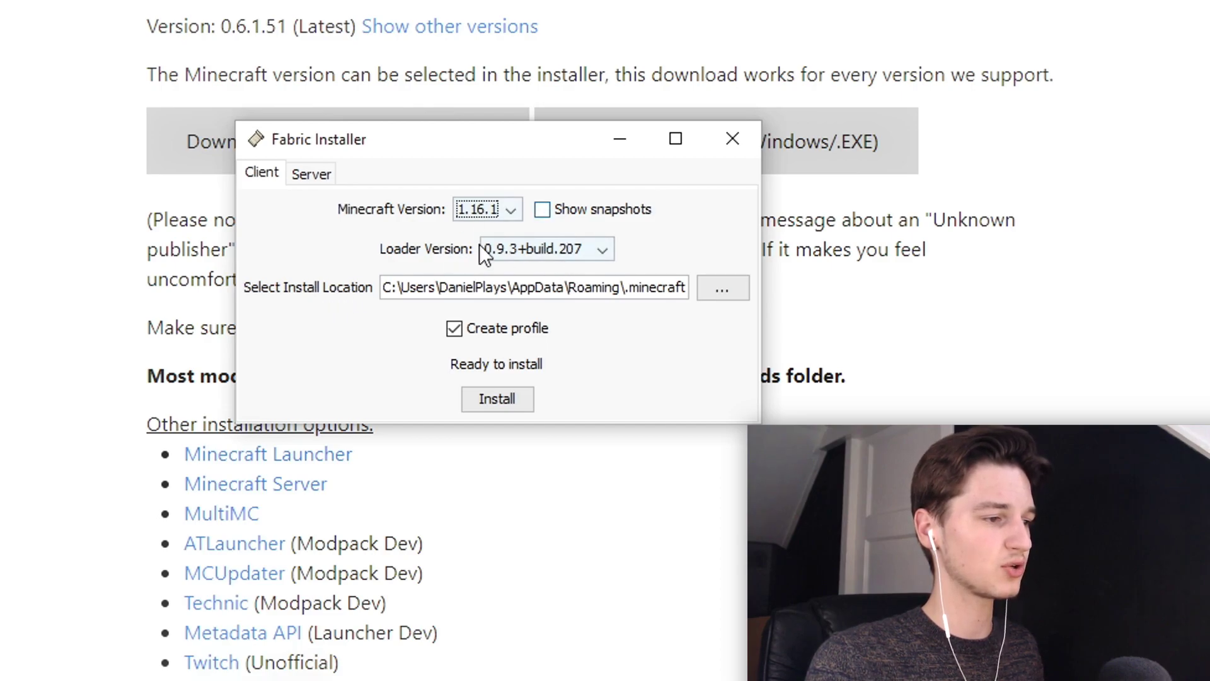
{"action": "left_click", "coordinate": [501, 242]}
{"action": "left_click", "coordinate": [534, 263]}
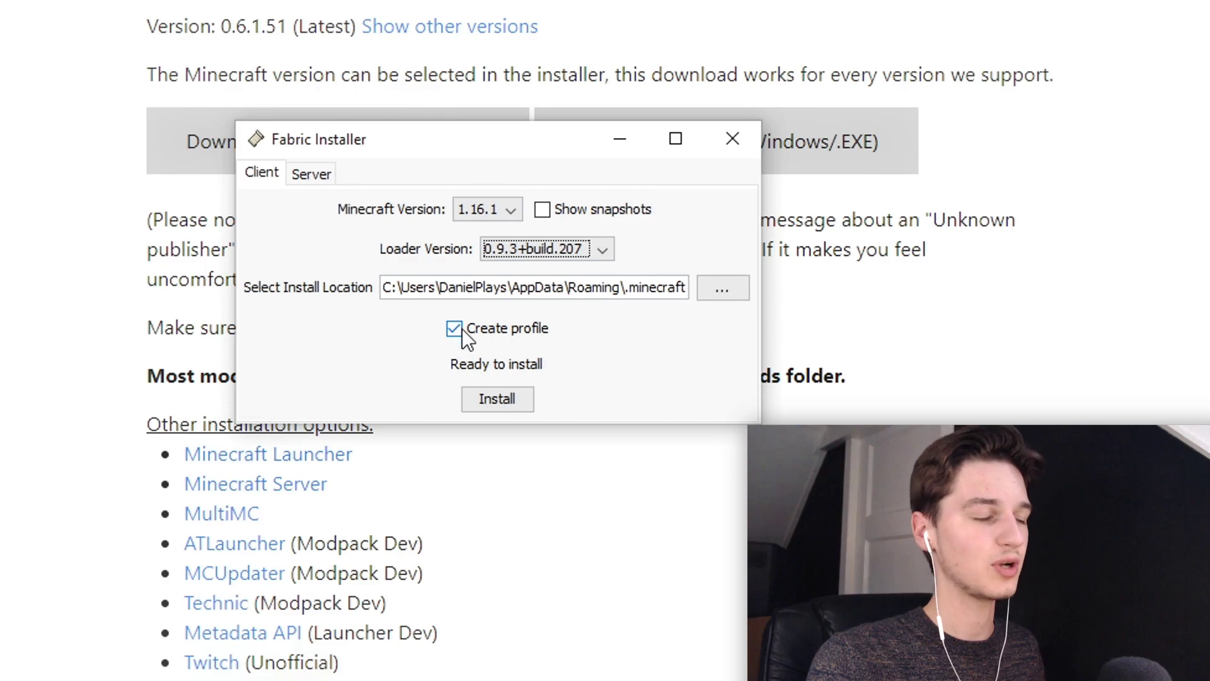
Step: Install the Fabric client with its launcher profile, dismiss the completion message and close the installer
{"action": "left_click", "coordinate": [501, 395]}
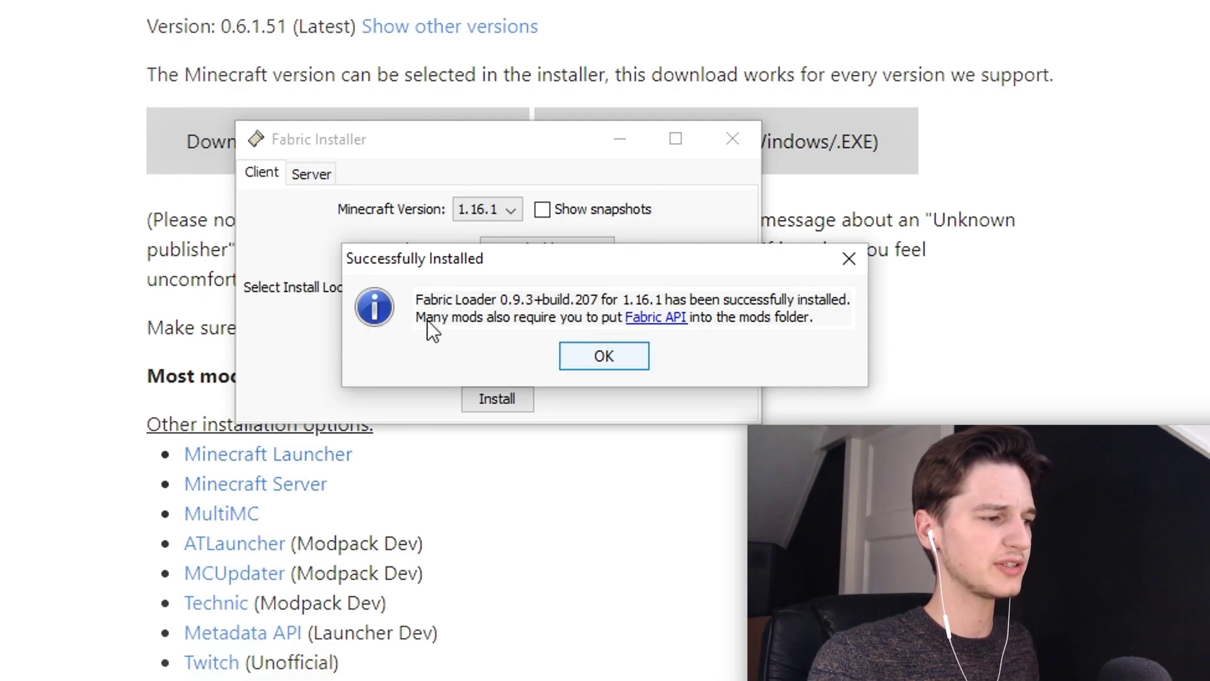
{"action": "left_click_drag", "start_coordinate": [426, 319], "coordinate": [513, 324]}
{"action": "left_click", "coordinate": [512, 324]}
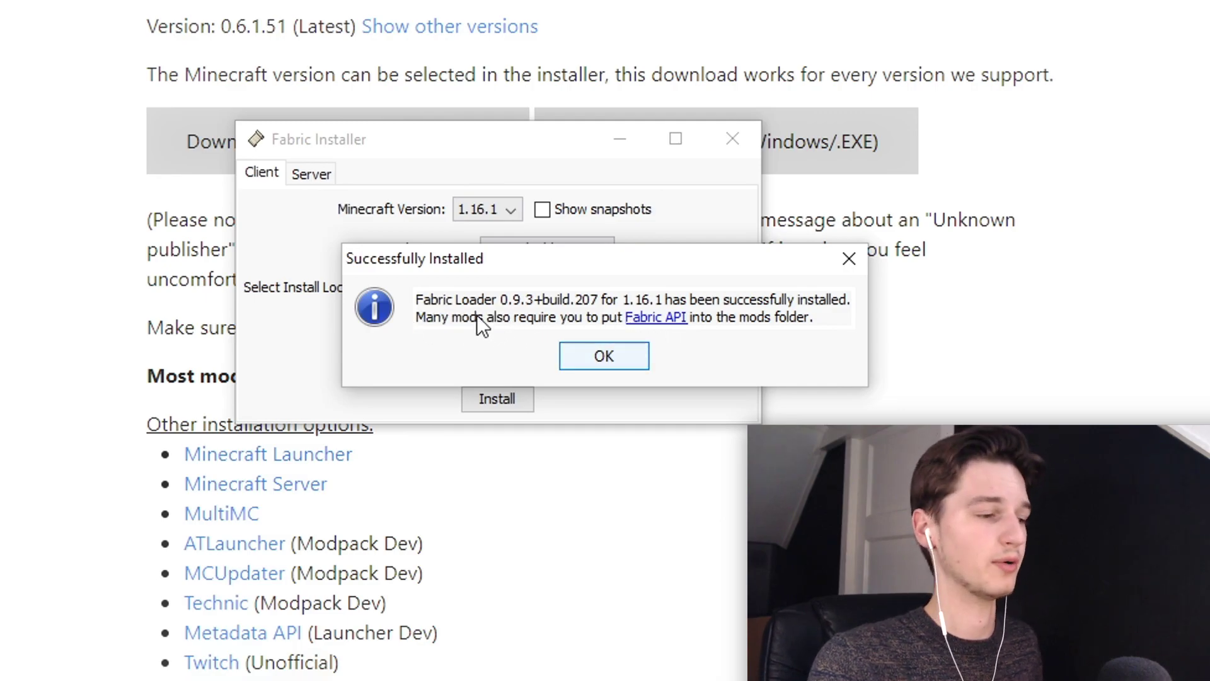
{"action": "left_click_drag", "start_coordinate": [417, 318], "coordinate": [772, 316]}
{"action": "left_click", "coordinate": [574, 313]}
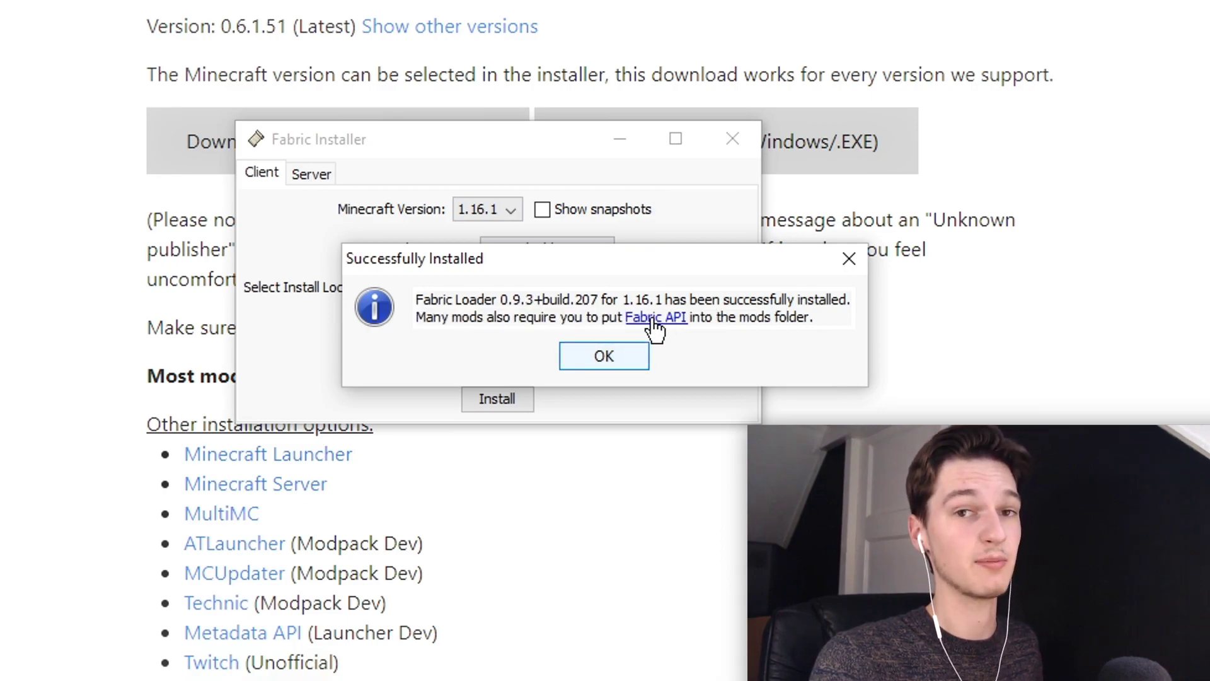
{"action": "left_click", "coordinate": [578, 353]}
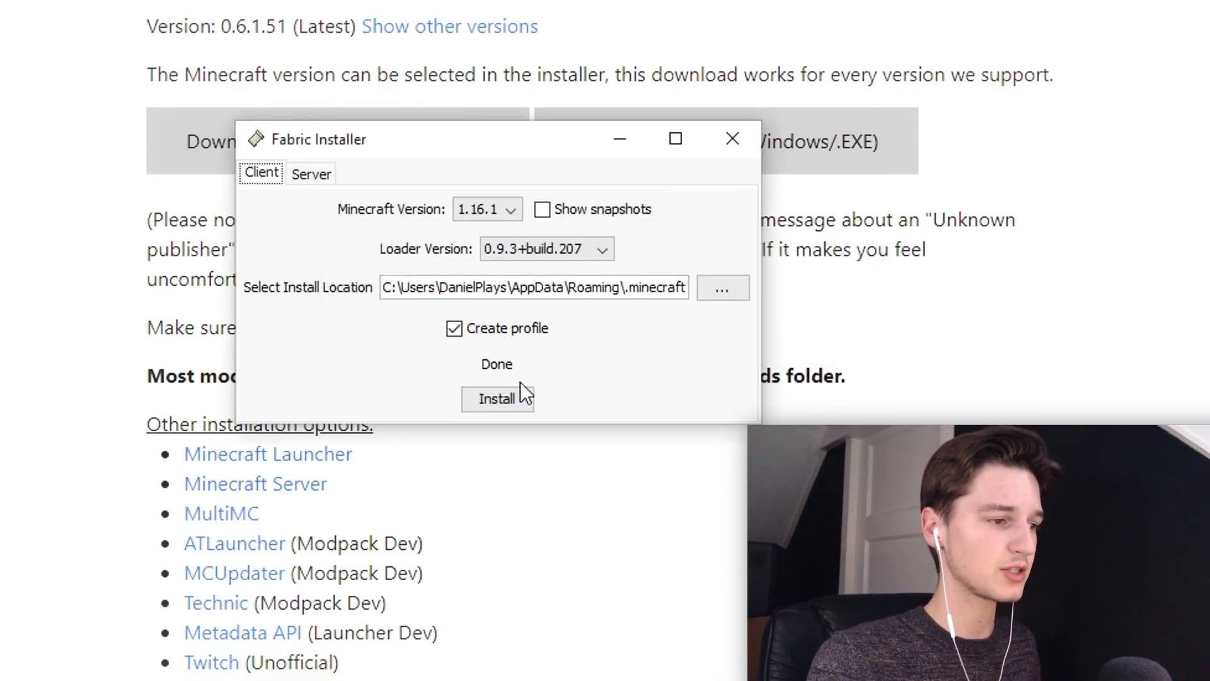
{"action": "left_click", "coordinate": [732, 141]}
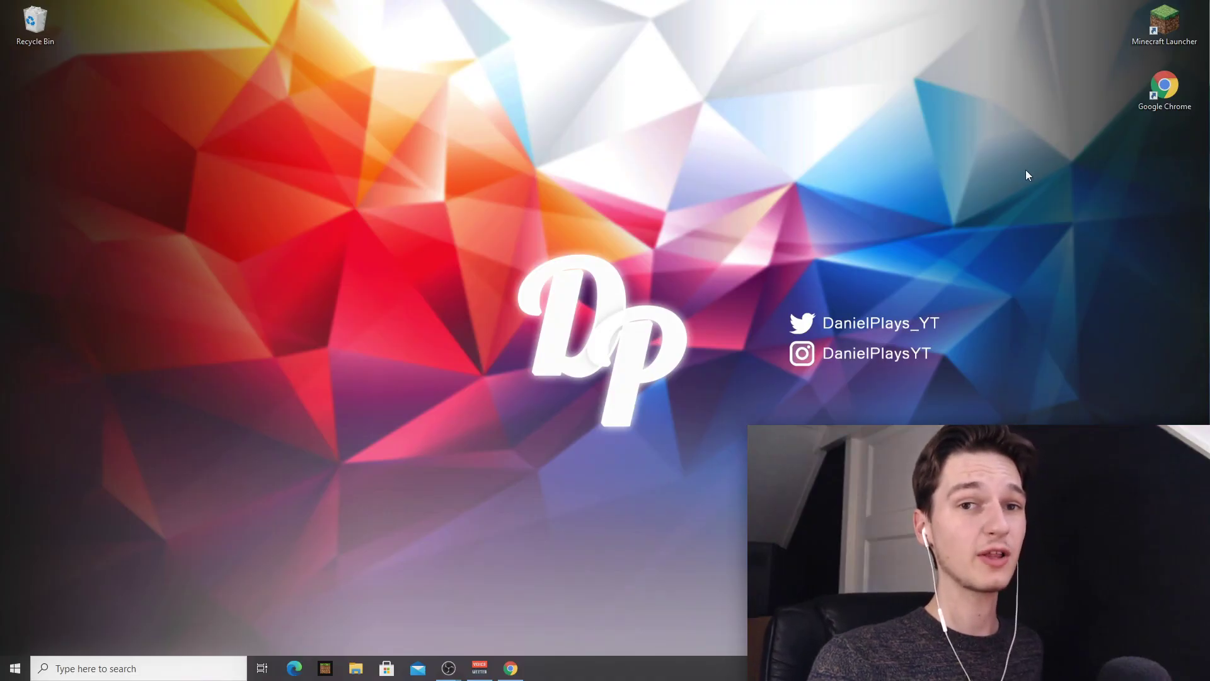
Step: Open Minecraft Launcher and check its version list for the fabric-loader-1.16.1 profile
{"action": "double_click", "coordinate": [1176, 18]}
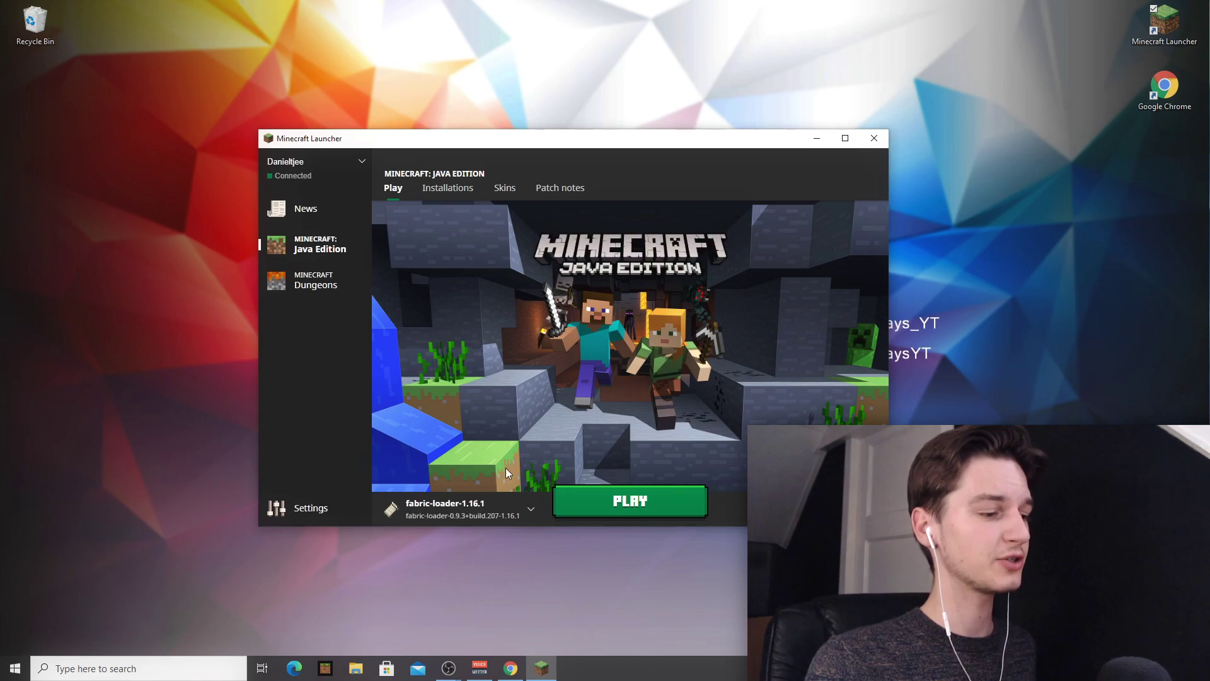
{"action": "left_click", "coordinate": [498, 508]}
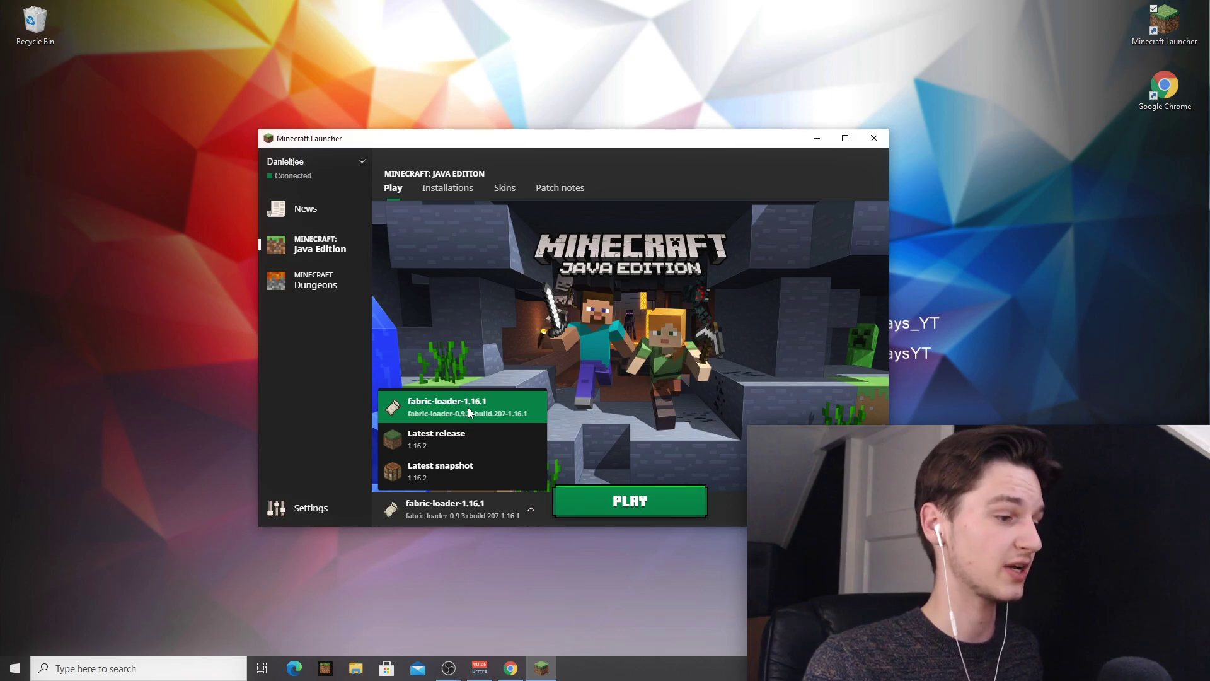
{"action": "left_click", "coordinate": [485, 365]}
Step: Switch to Chrome and review the CurseForge pages for Fabric API and the Sodium mod
{"action": "key", "text": "alt+Tab"}
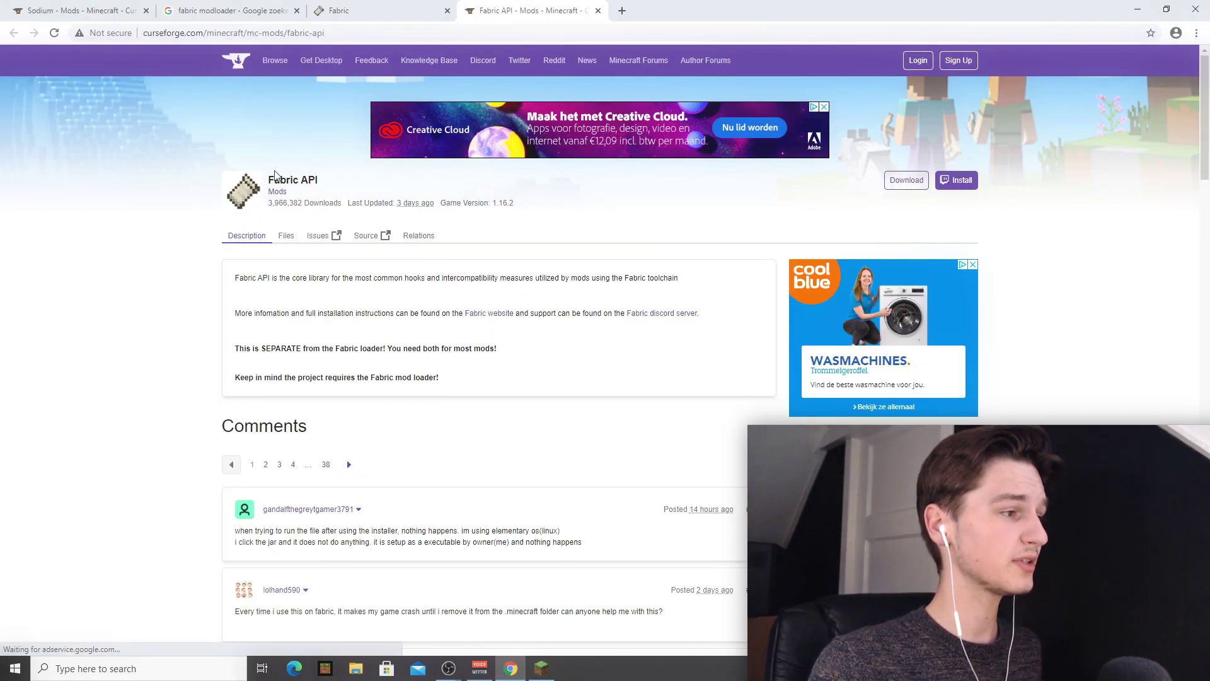
{"action": "left_click_drag", "start_coordinate": [269, 181], "coordinate": [313, 182]}
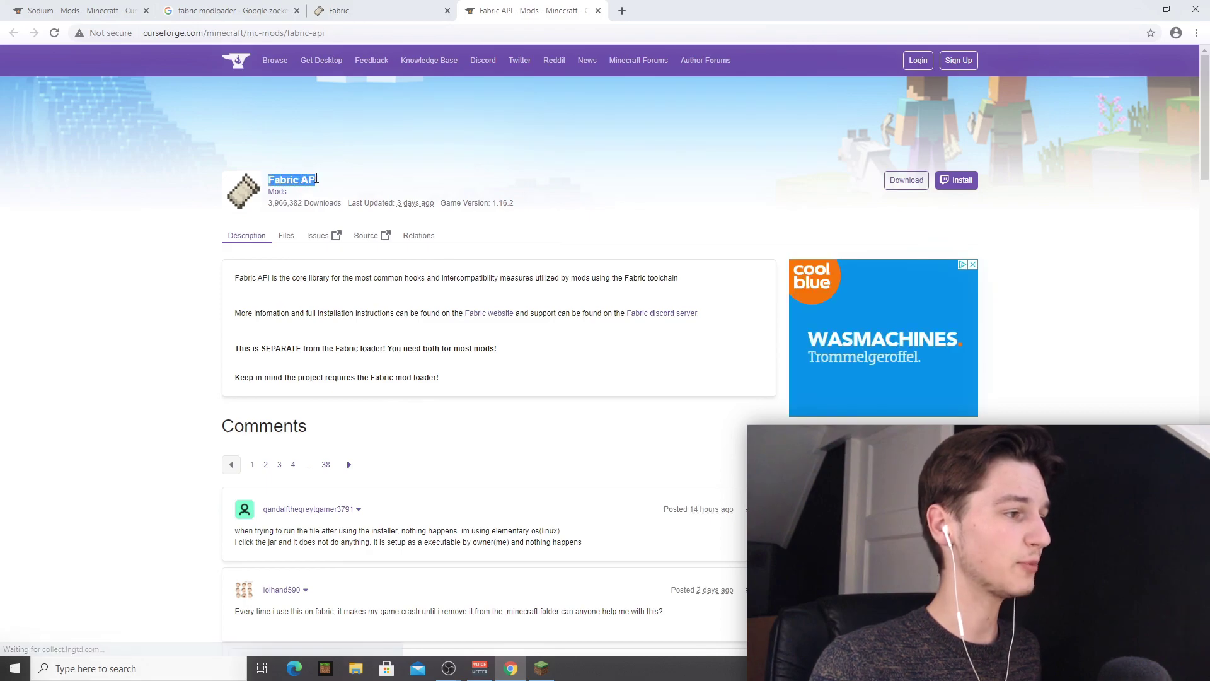
{"action": "key", "text": "ctrl+1"}
{"action": "scroll", "coordinate": [239, 208], "scroll_direction": "down", "scroll_amount": 2}
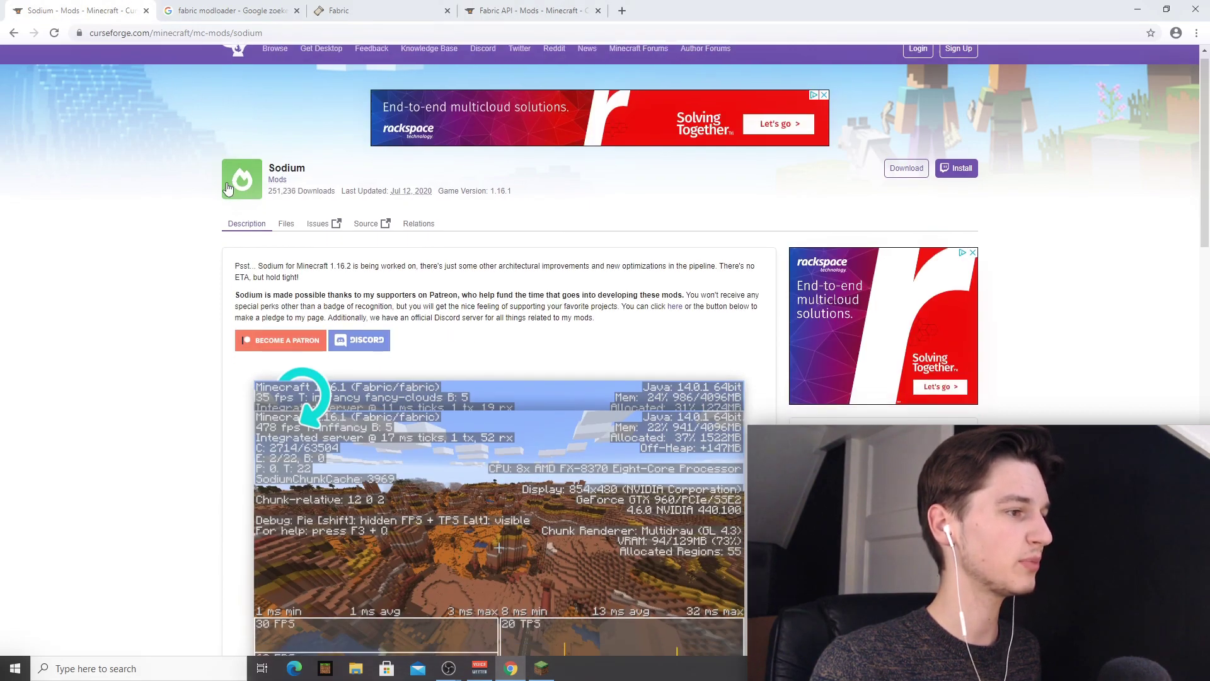
Step: Download the Fabric API 0.18.0 build 387 file for Minecraft 1.16.1 from the Fabric API project's files and keep it
{"action": "key", "text": "ctrl+4"}
{"action": "scroll", "coordinate": [194, 190], "scroll_direction": "down", "scroll_amount": 2}
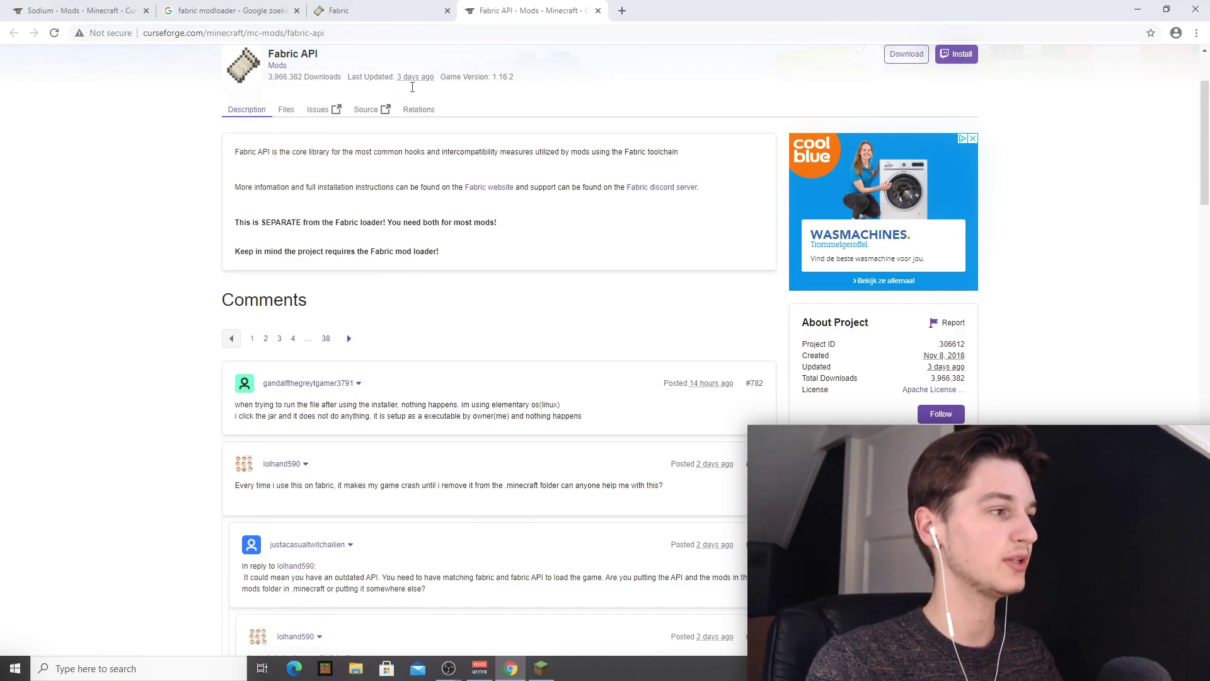
{"action": "scroll", "coordinate": [422, 217], "scroll_direction": "up", "scroll_amount": 2}
{"action": "left_click", "coordinate": [286, 237]}
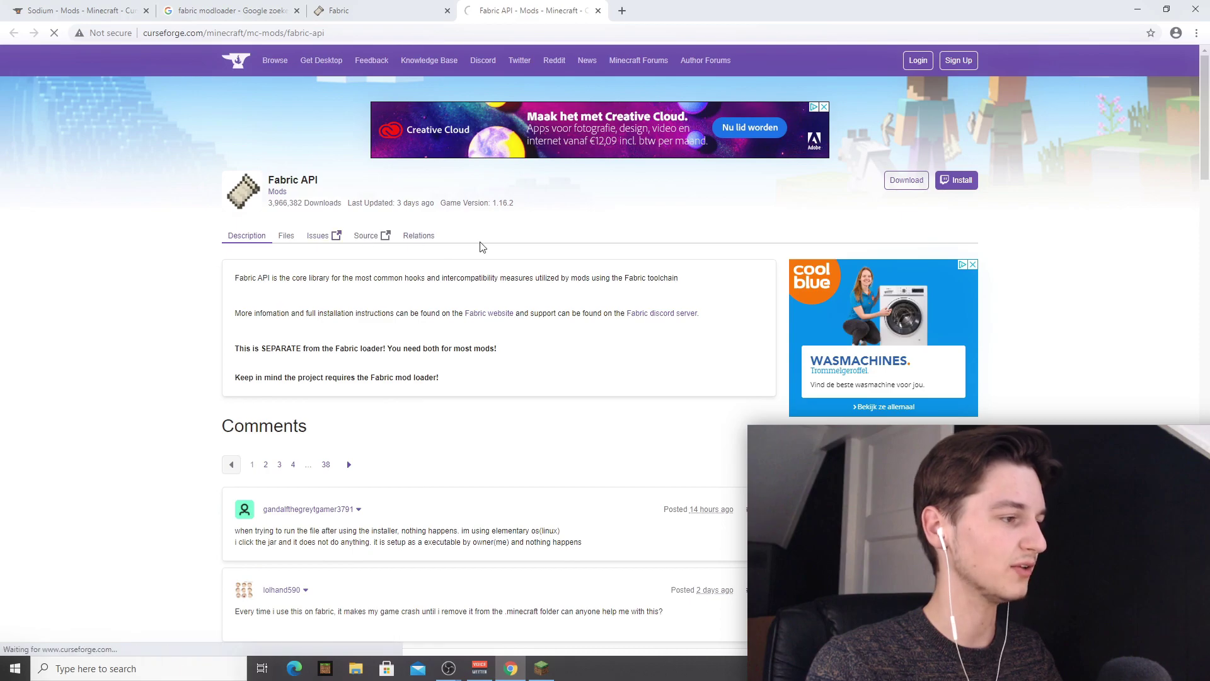
{"action": "scroll", "coordinate": [495, 246], "scroll_direction": "down", "scroll_amount": 3}
{"action": "scroll", "coordinate": [497, 246], "scroll_direction": "down", "scroll_amount": 3}
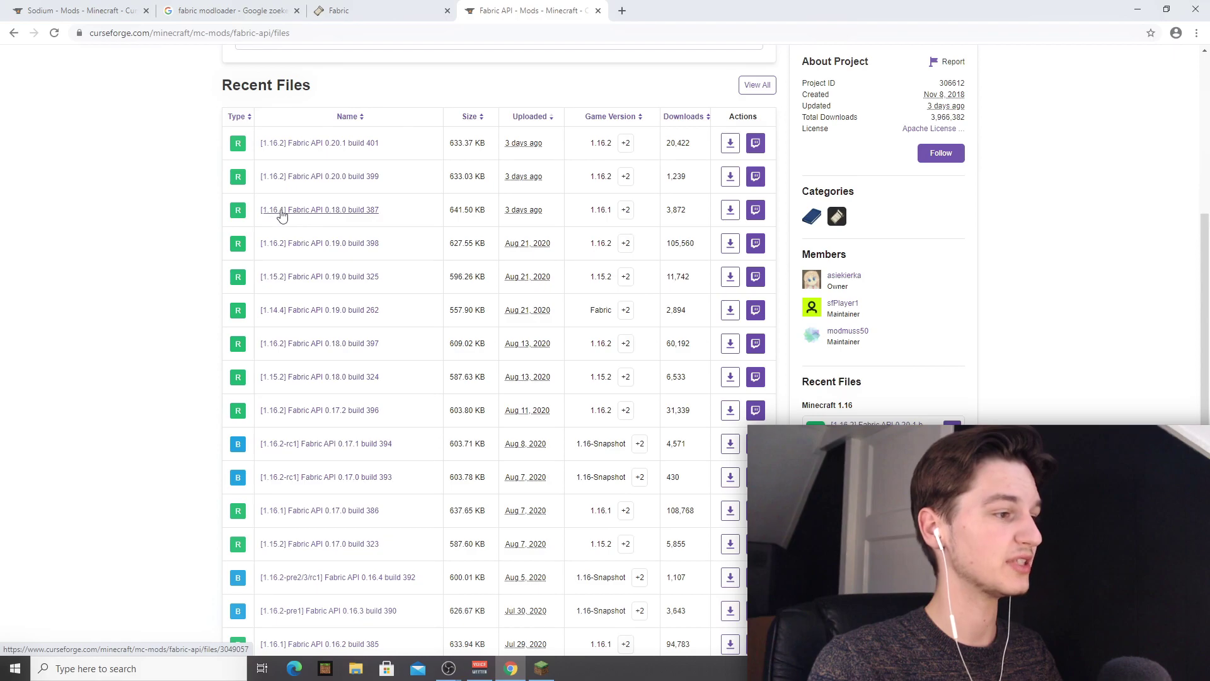
{"action": "left_click", "coordinate": [732, 213]}
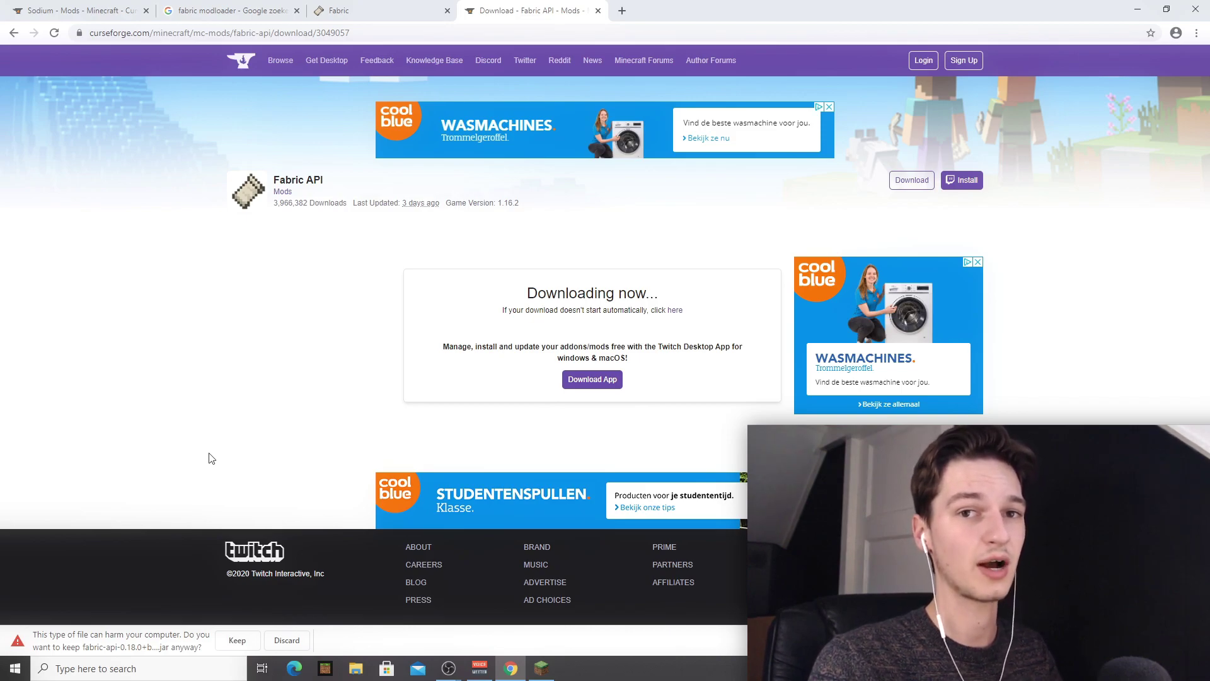
{"action": "left_click", "coordinate": [237, 639]}
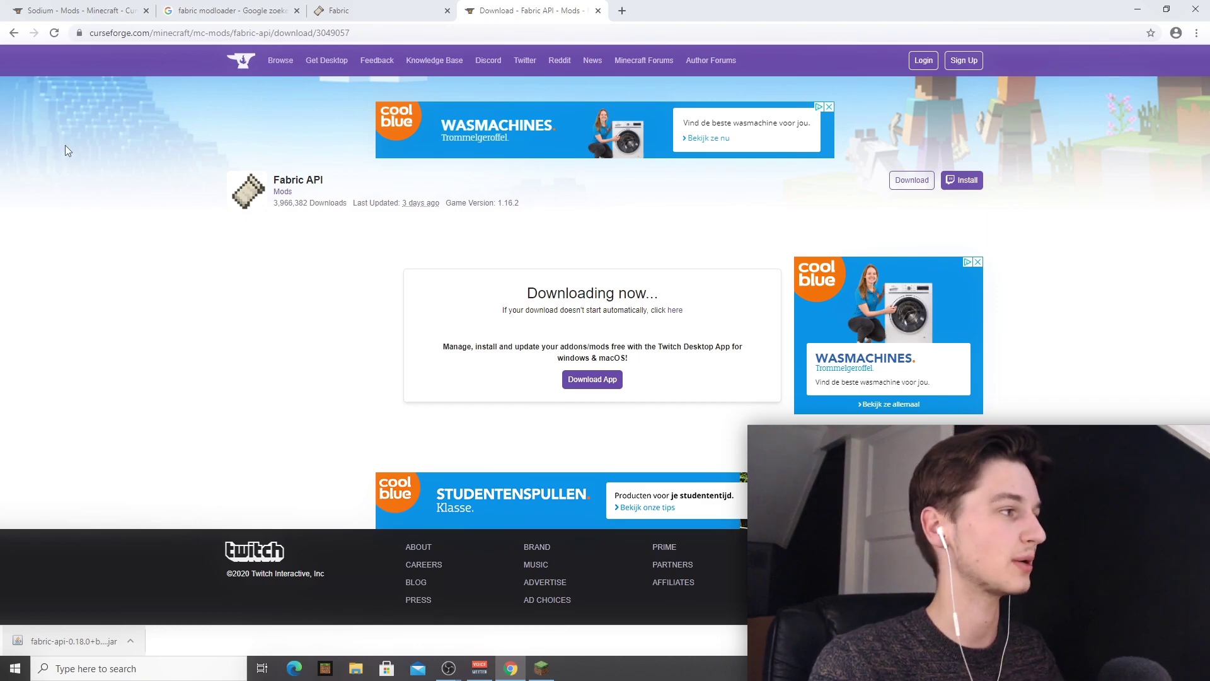
Step: Download the Sodium mc1.16.1-0.1.0 release from the Sodium mod page on CurseForge
{"action": "left_click", "coordinate": [75, 10]}
{"action": "scroll", "coordinate": [189, 226], "scroll_direction": "up", "scroll_amount": 2}
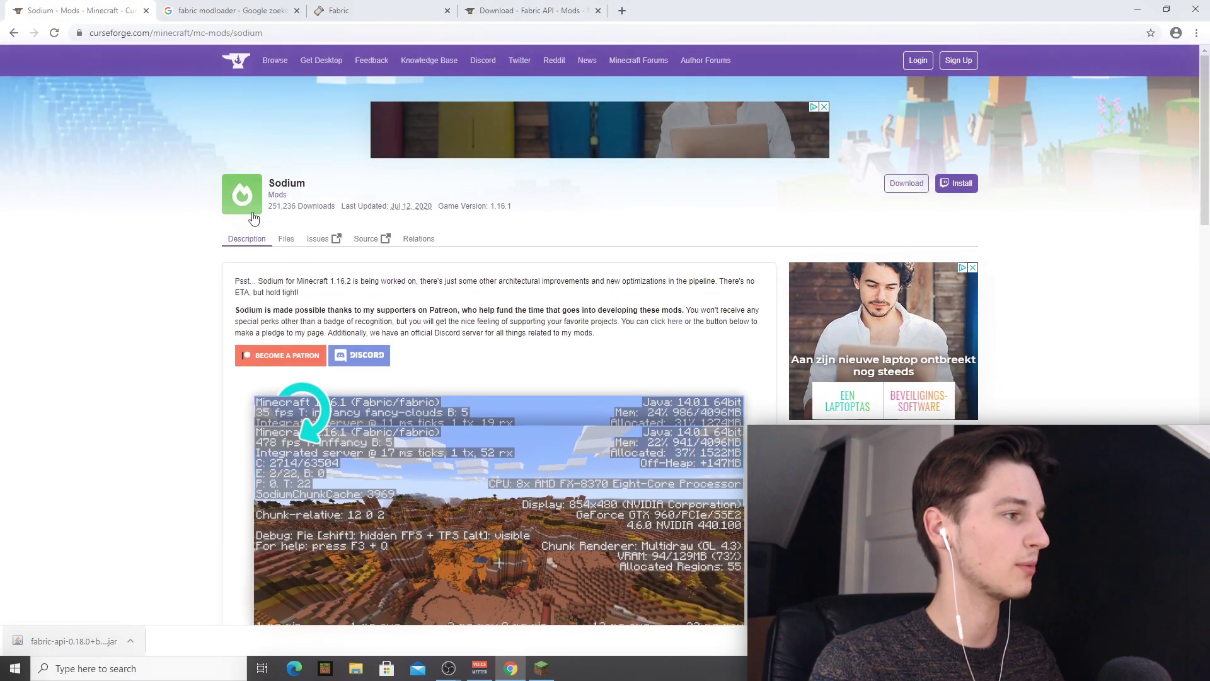
{"action": "scroll", "coordinate": [196, 225], "scroll_direction": "down", "scroll_amount": 2}
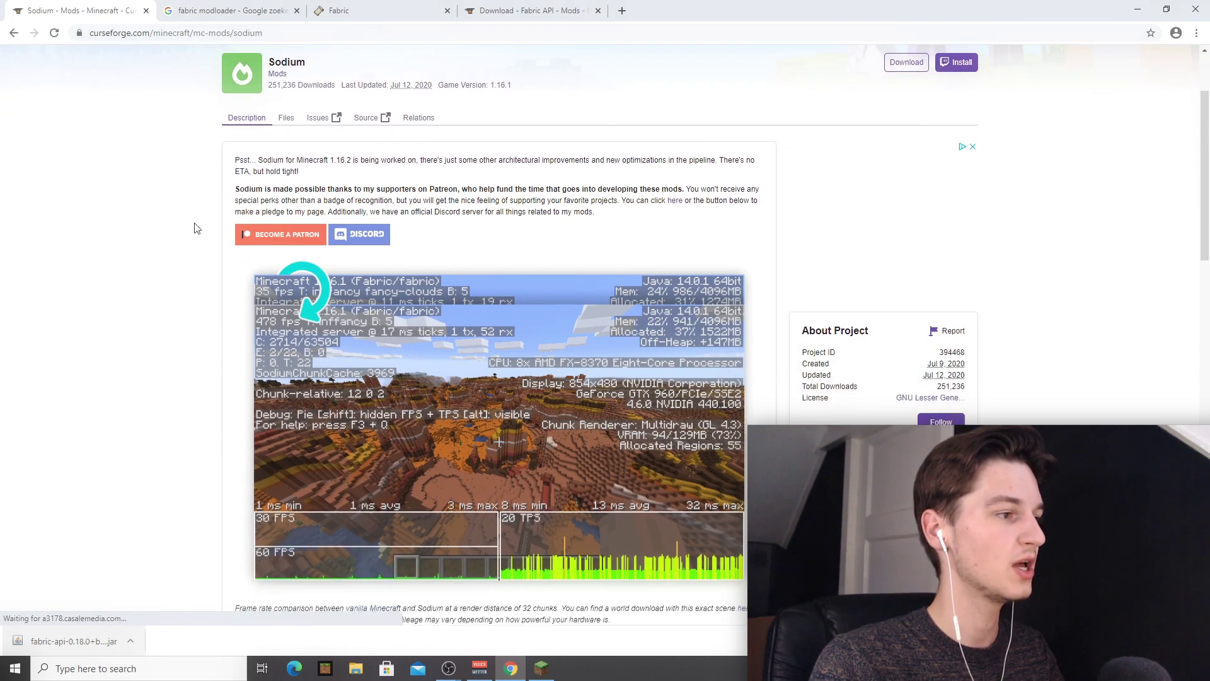
{"action": "scroll", "coordinate": [195, 227], "scroll_direction": "down", "scroll_amount": 4}
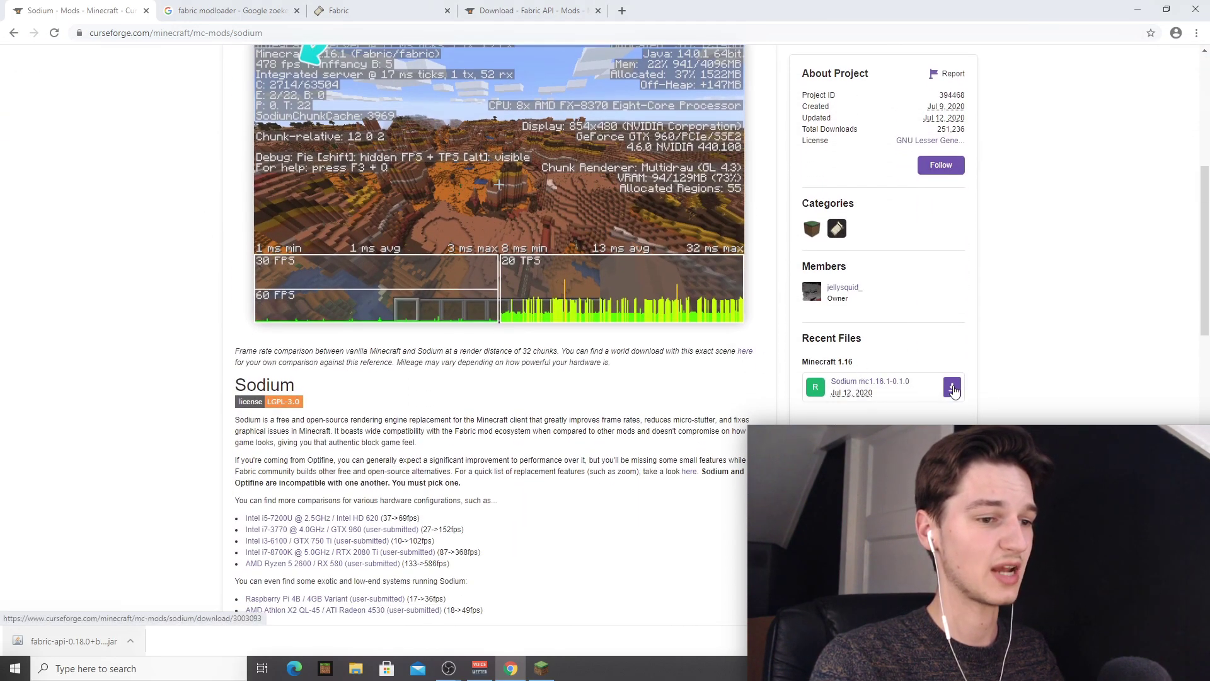
{"action": "left_click", "coordinate": [953, 387]}
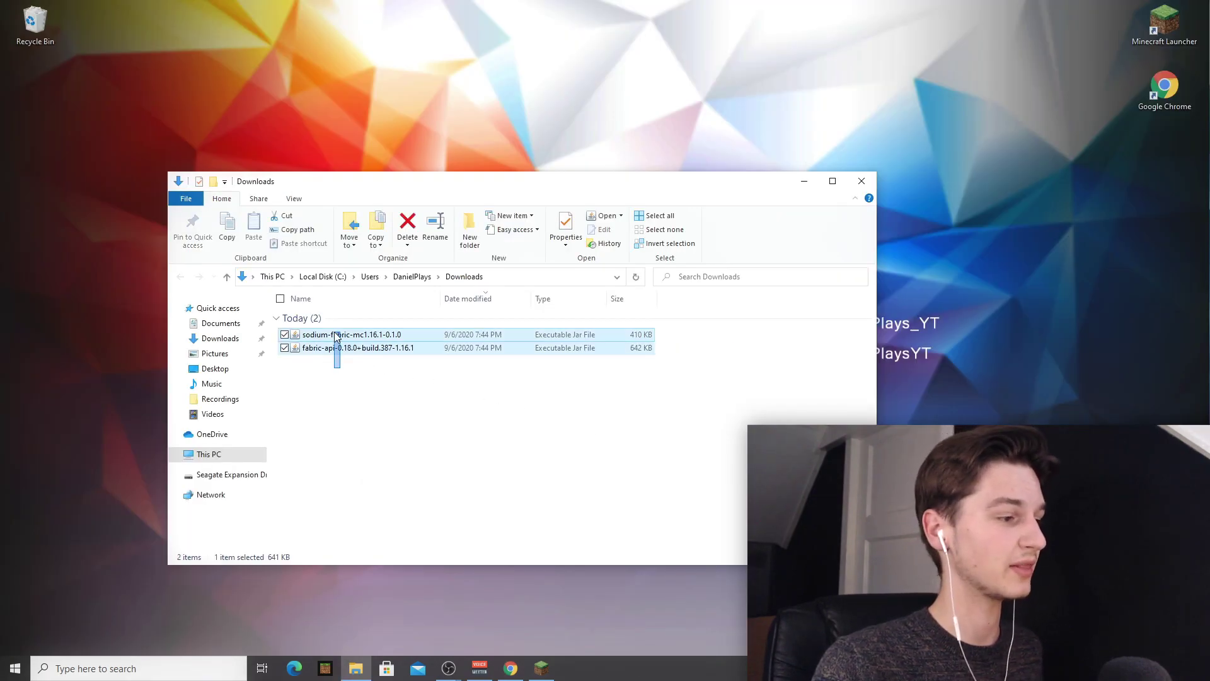
Step: In File Explorer, move the Sodium and Fabric API jar files from Downloads to the desktop and close the folder
{"action": "key", "text": "ctrl+a"}
{"action": "left_click_drag", "start_coordinate": [335, 346], "coordinate": [316, 82]}
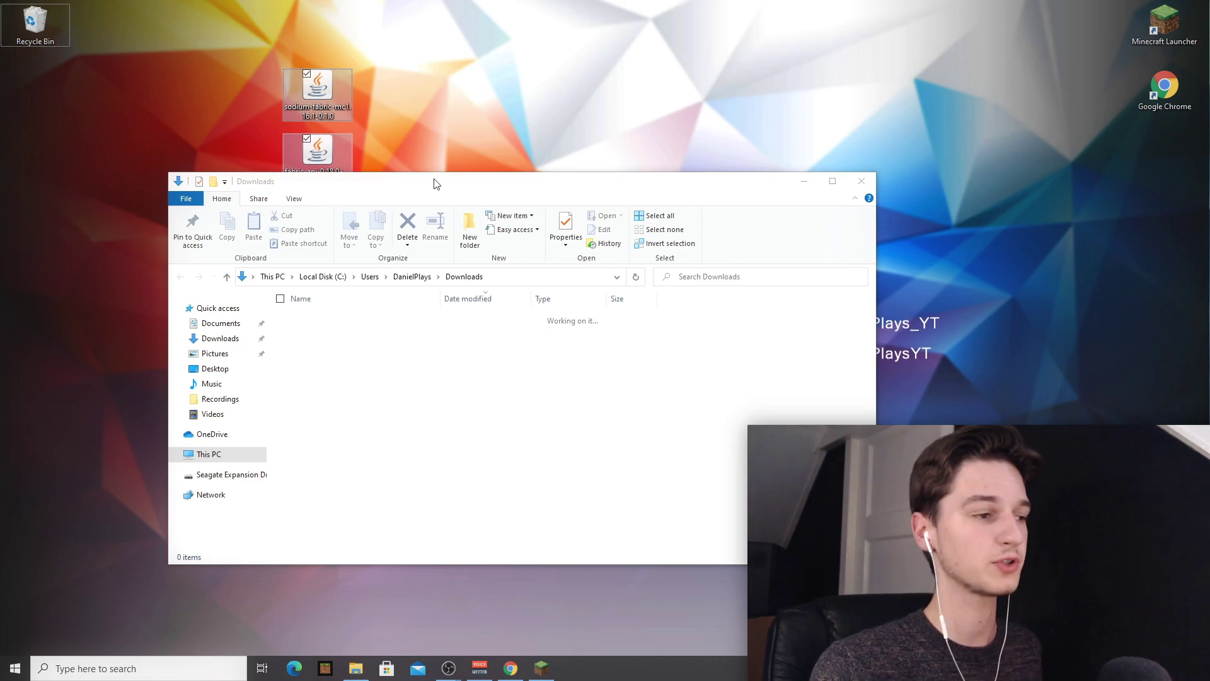
{"action": "left_click", "coordinate": [861, 182]}
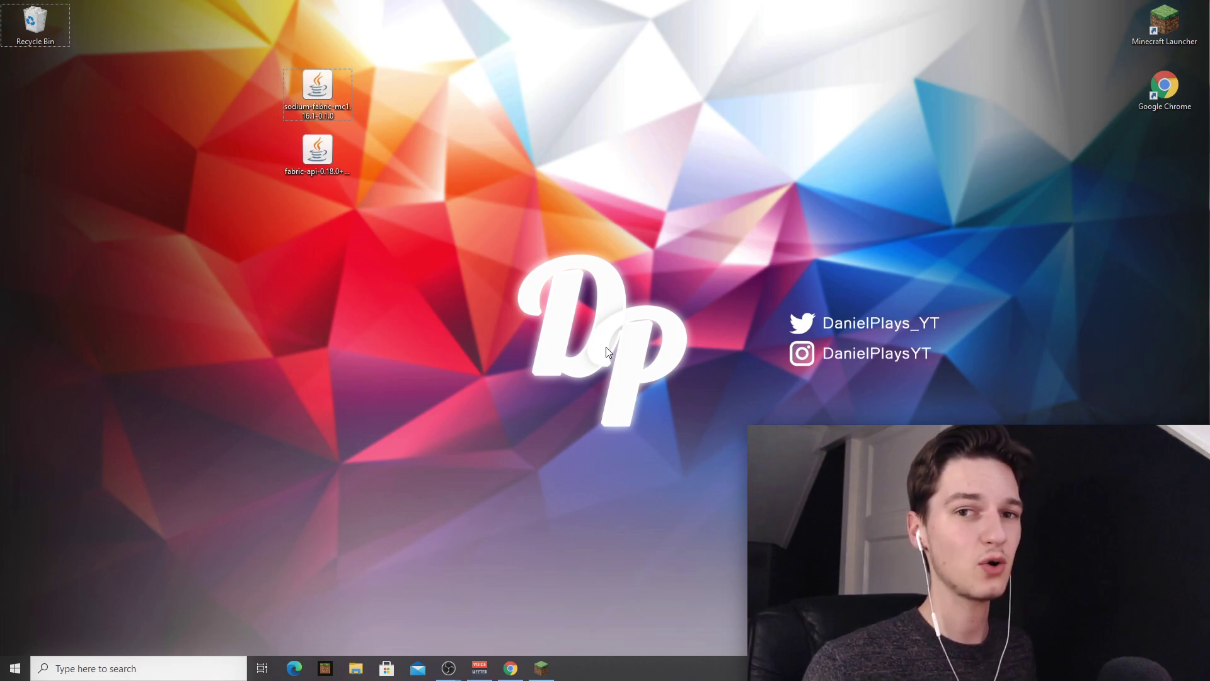
Step: Find the roaming application data folder with a Windows search for %appdata% and open its .minecraft folder
{"action": "left_click", "coordinate": [180, 663]}
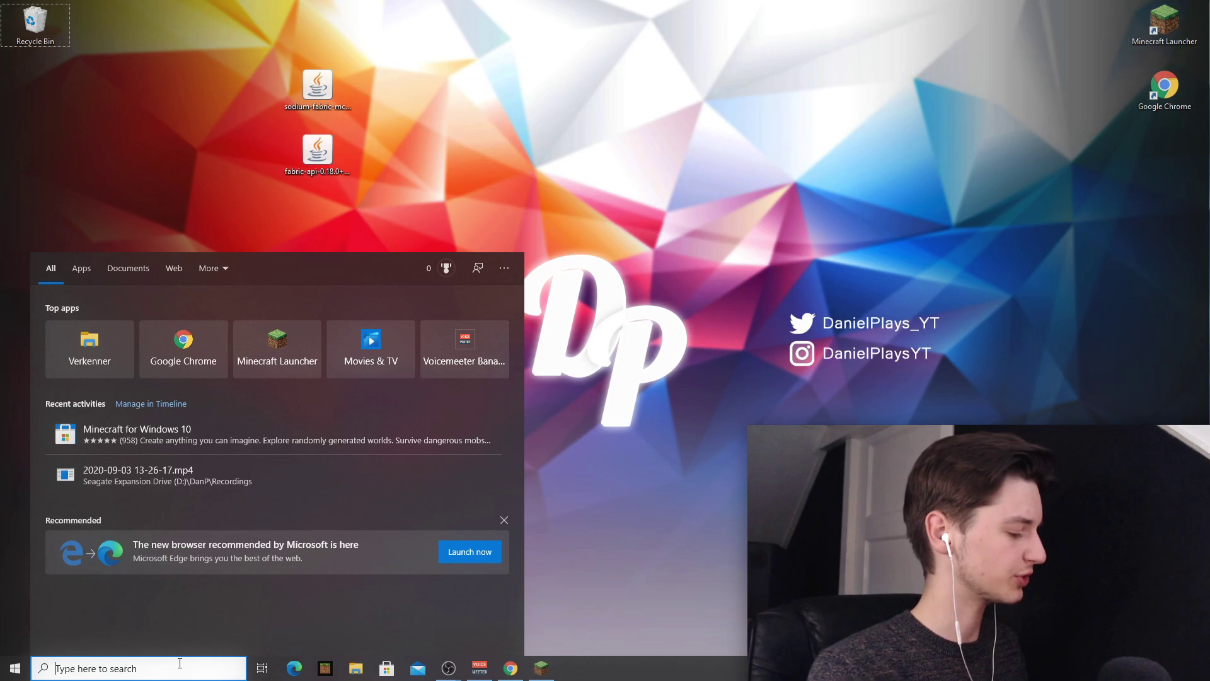
{"action": "type", "text": "%appdata"}
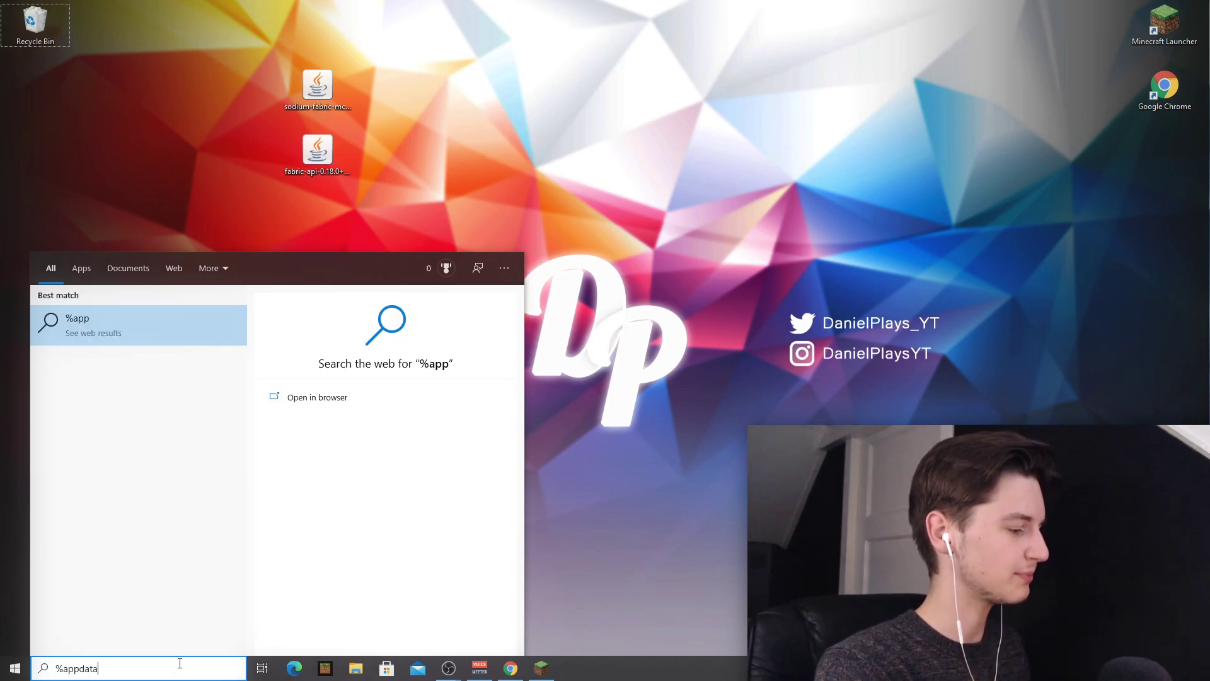
{"action": "type", "text": "%"}
{"action": "key", "text": "Return"}
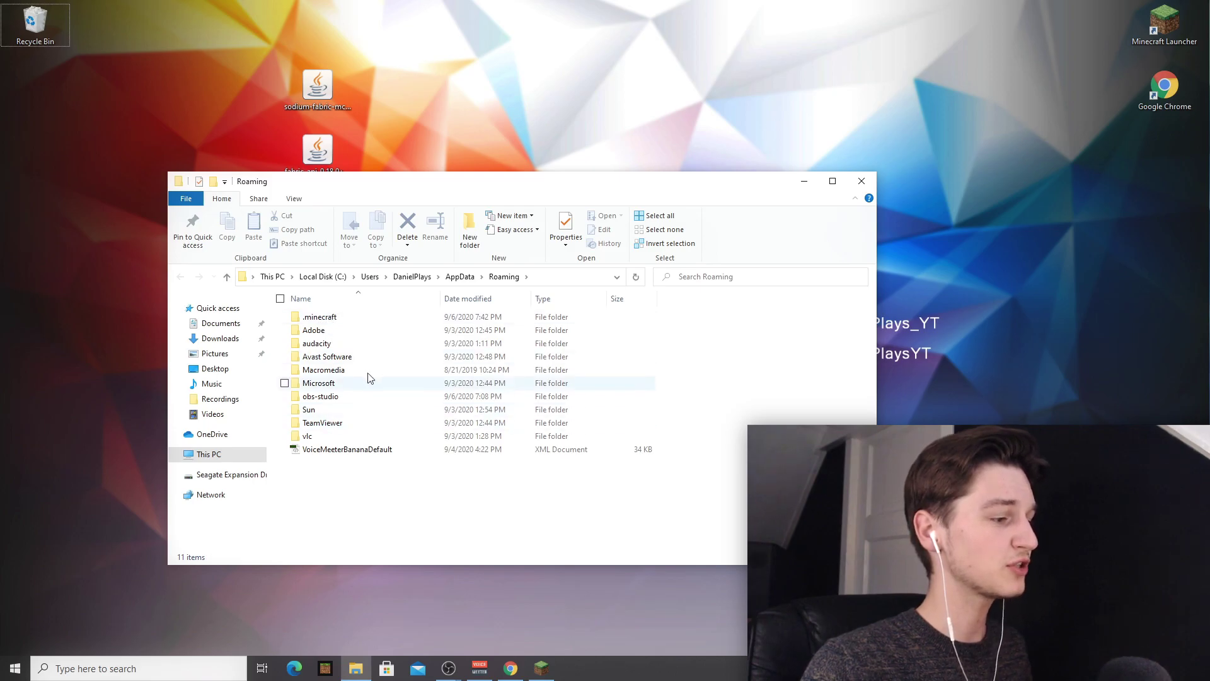
{"action": "double_click", "coordinate": [314, 318]}
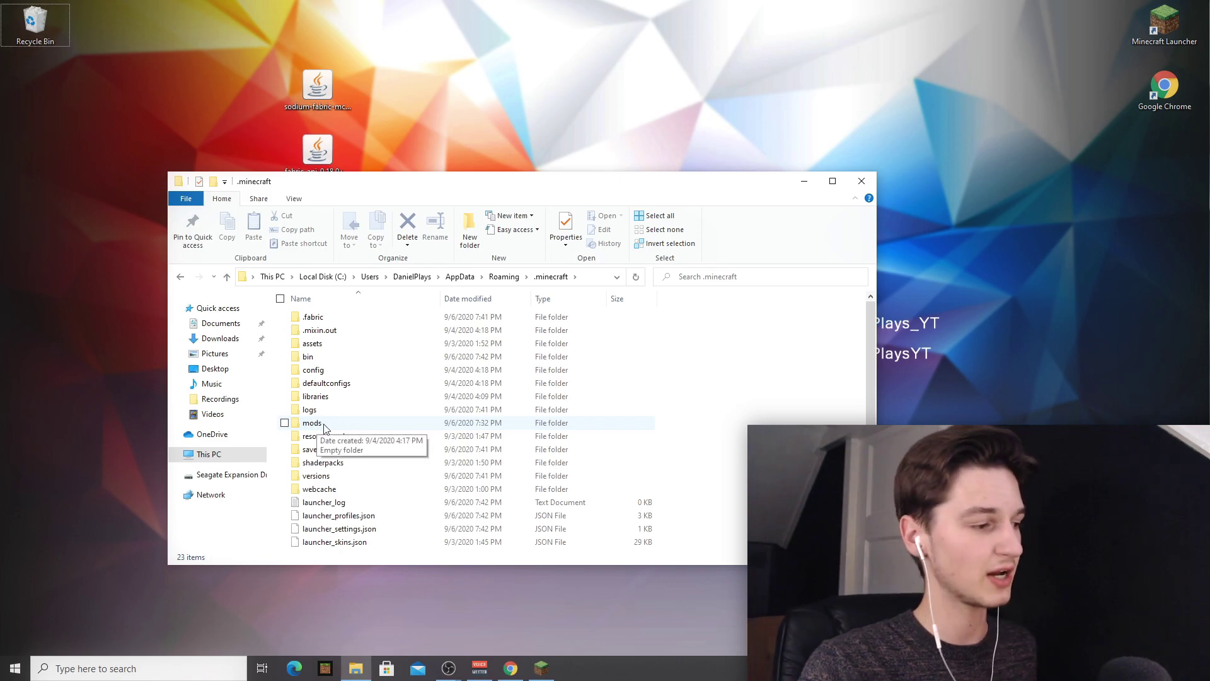
Step: Delete the existing mods folder from .minecraft and create a new folder named mods there
{"action": "left_click", "coordinate": [326, 427]}
{"action": "key", "text": "Delete"}
{"action": "right_click", "coordinate": [704, 392]}
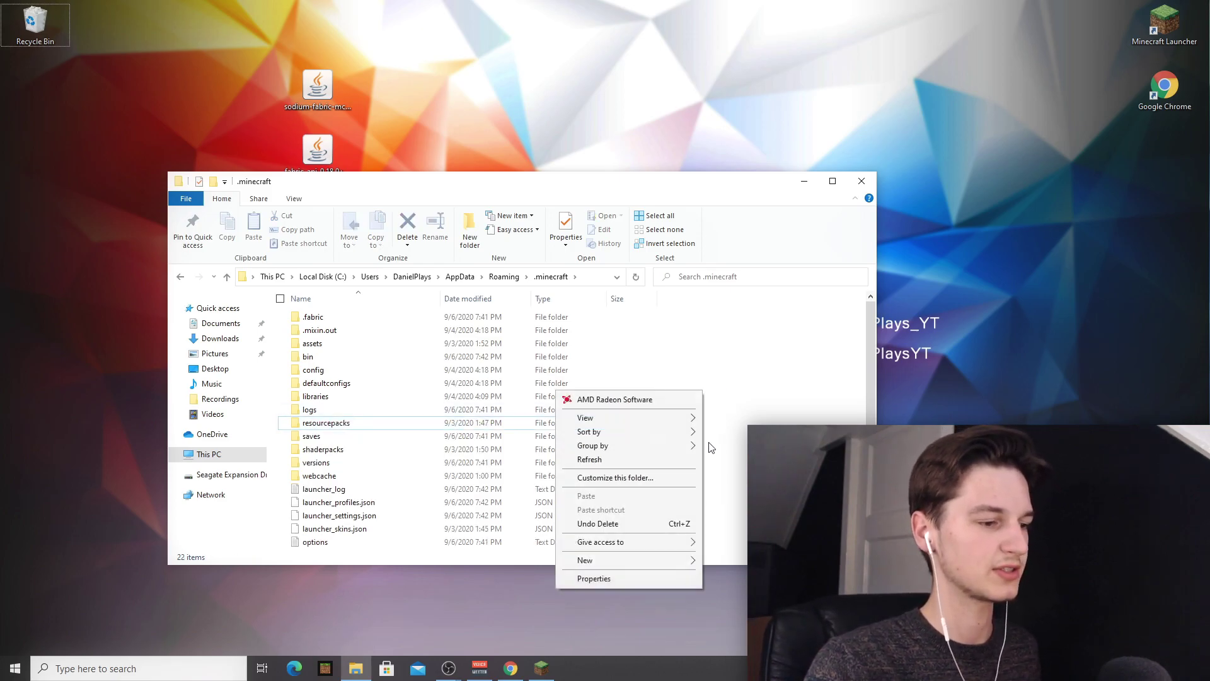
{"action": "mouse_move", "coordinate": [670, 566]}
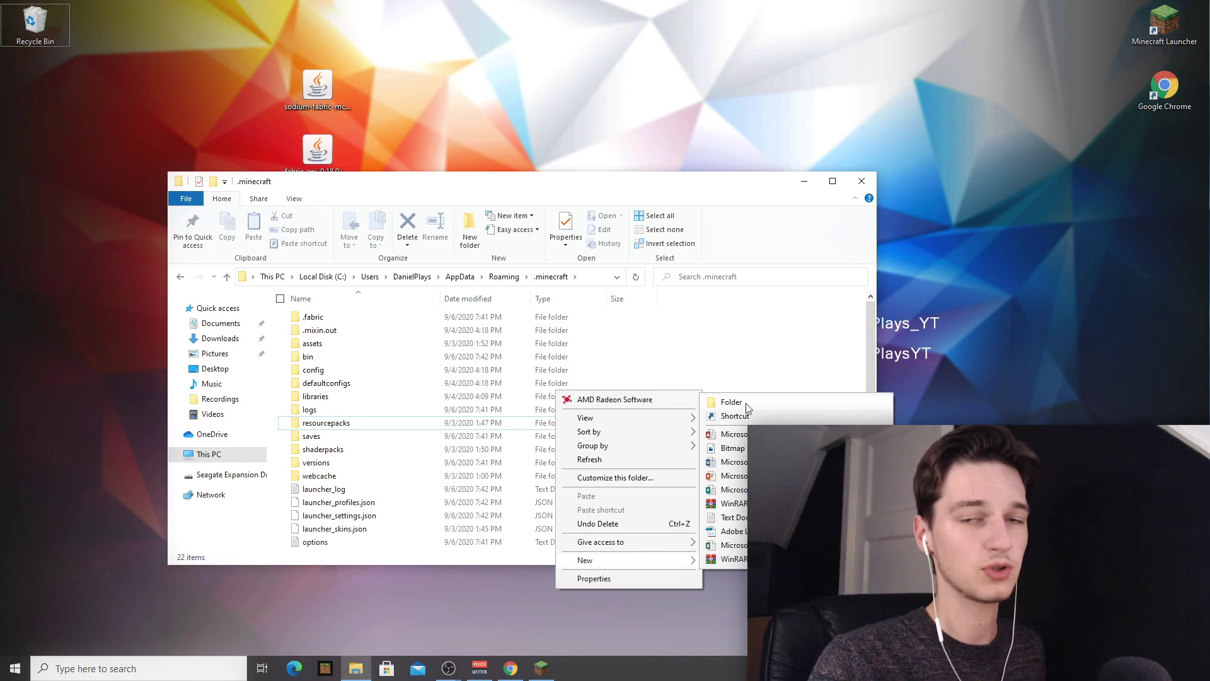
{"action": "left_click", "coordinate": [747, 407]}
{"action": "type", "text": "mods"}
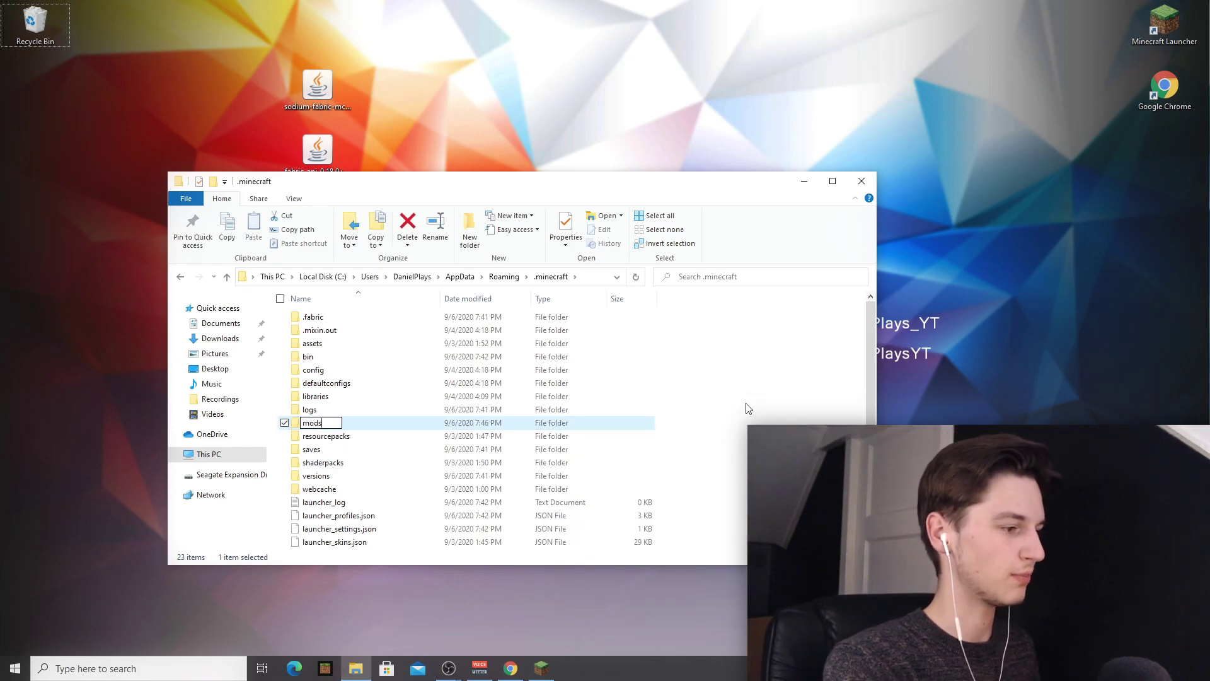
{"action": "key", "text": "Return"}
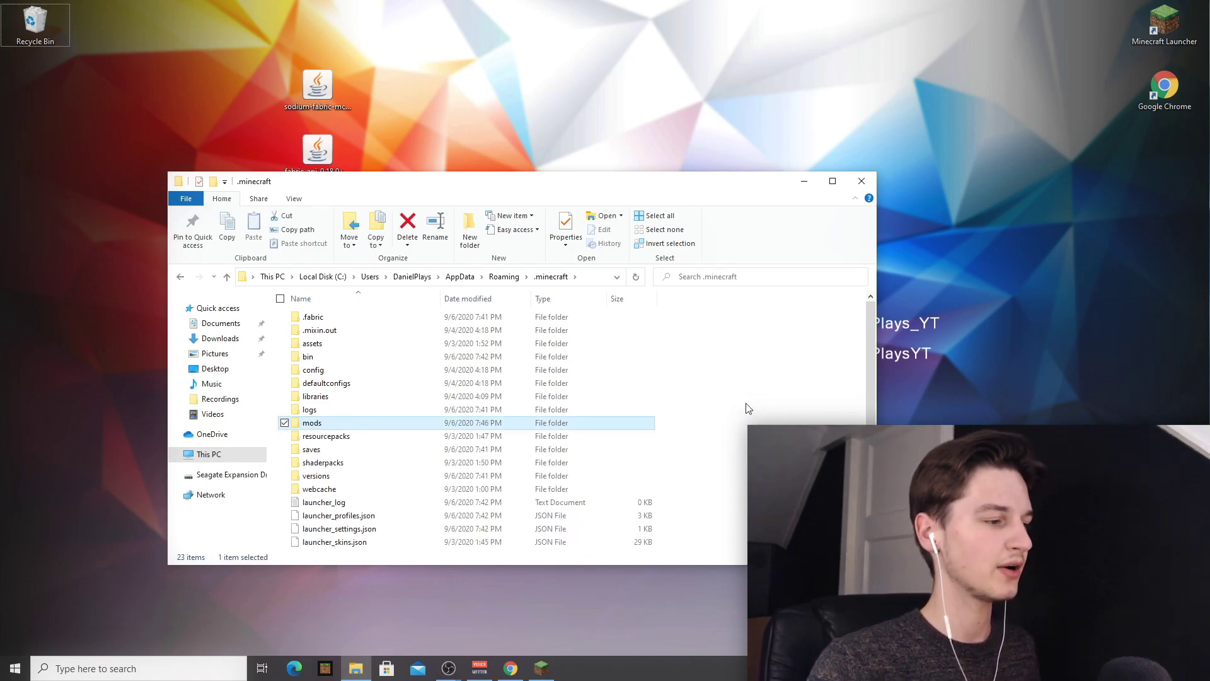
Step: Open the new mods folder and move the Sodium and Fabric API jar files from the desktop into it
{"action": "left_click", "coordinate": [748, 409]}
{"action": "double_click", "coordinate": [319, 423]}
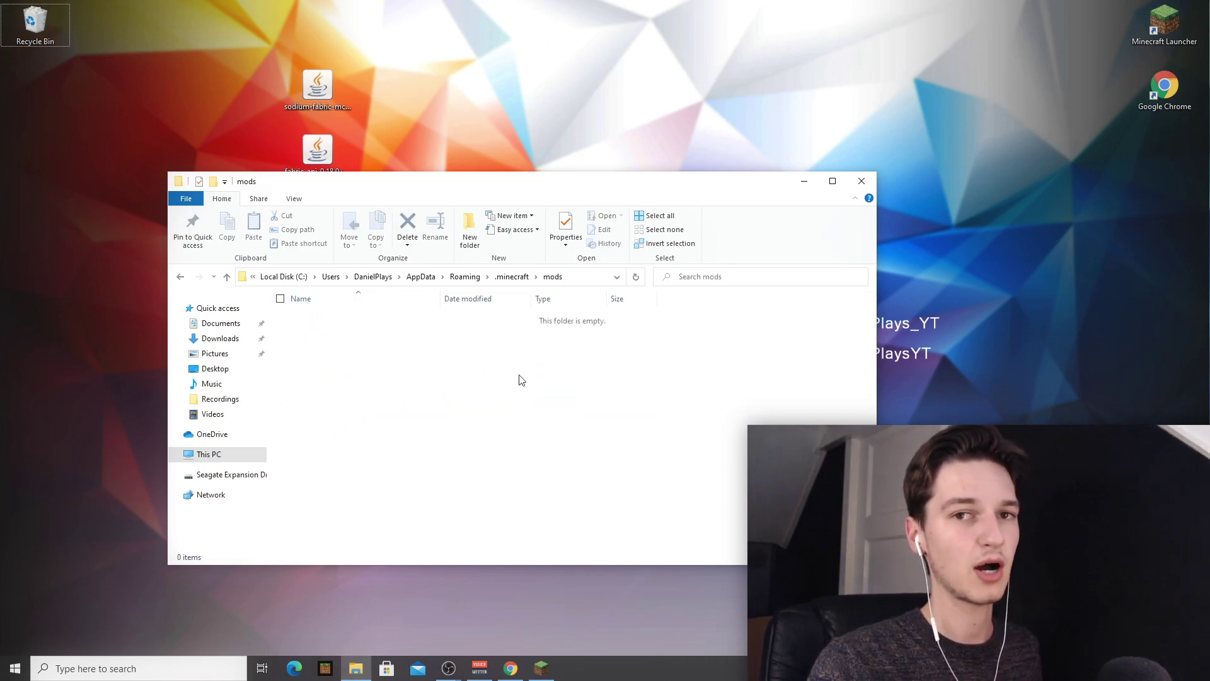
{"action": "left_click_drag", "start_coordinate": [245, 55], "coordinate": [380, 396]}
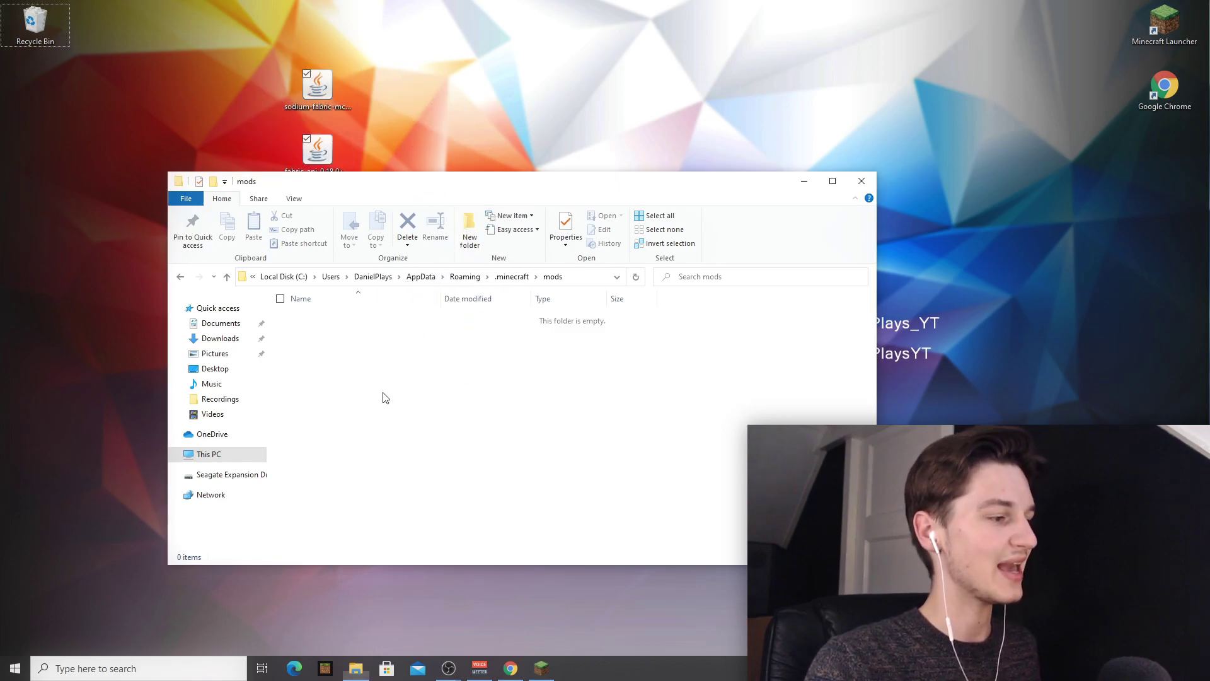
{"action": "left_click", "coordinate": [357, 344]}
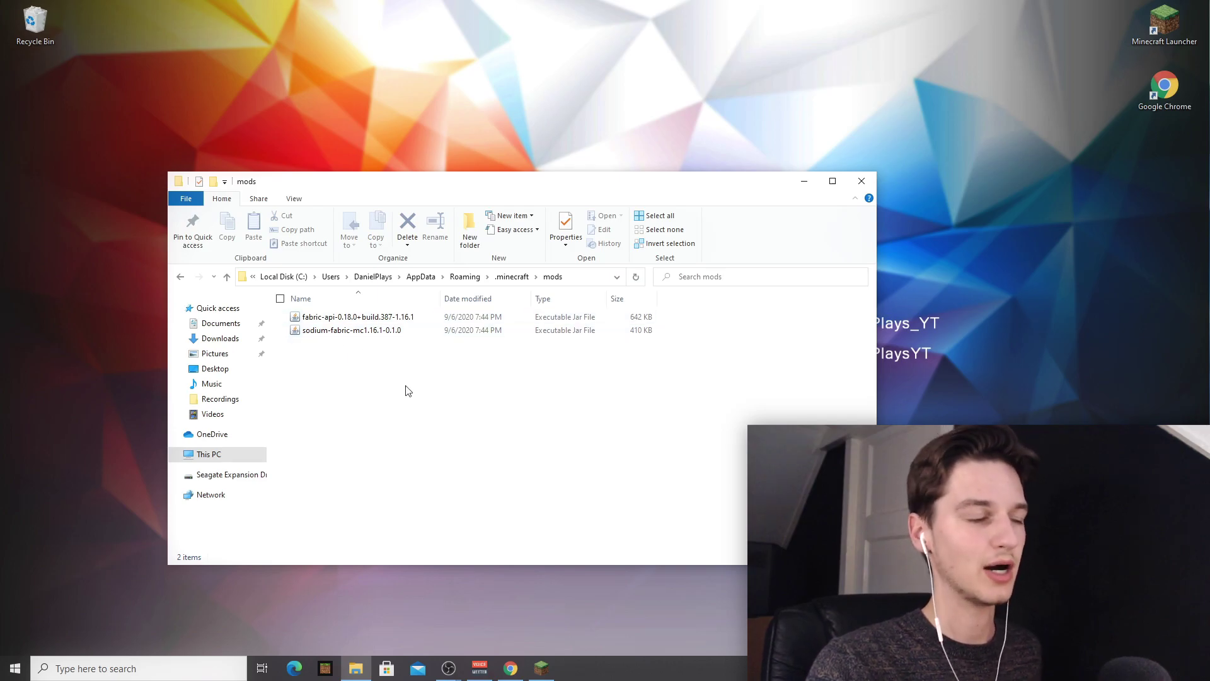
Step: Retrace the path from the Roaming folder through .minecraft to the mods folder
{"action": "key", "text": "alt+Up"}
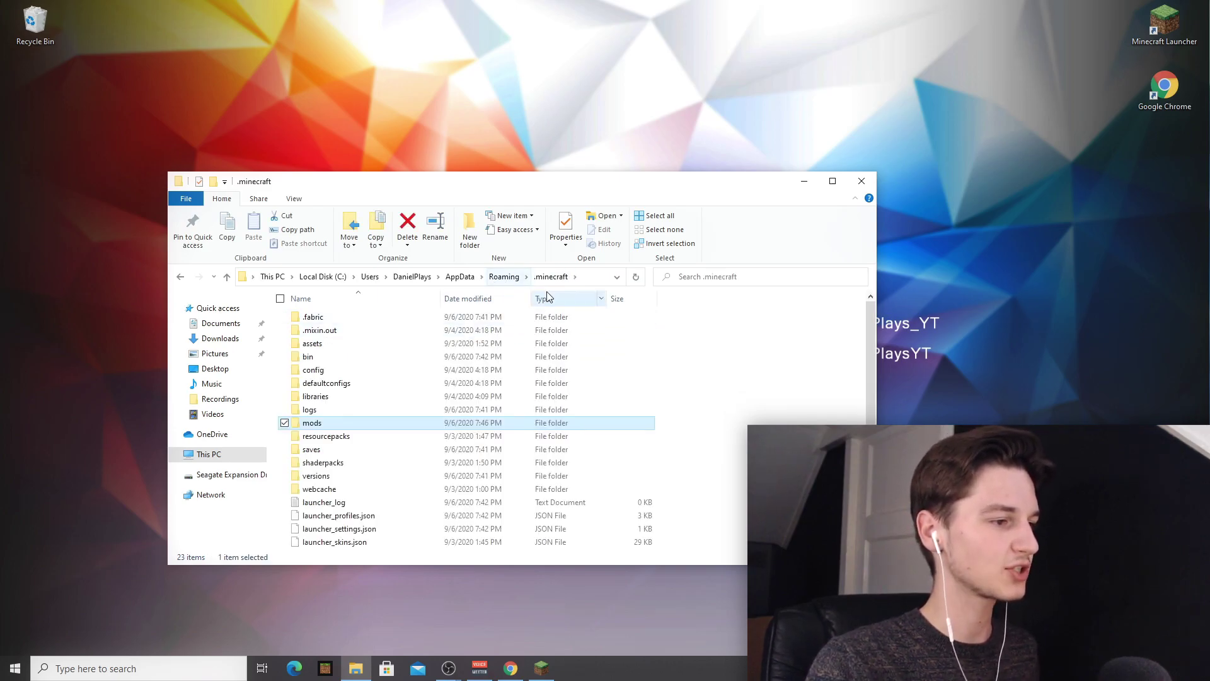
{"action": "left_click", "coordinate": [493, 278]}
{"action": "double_click", "coordinate": [328, 317]}
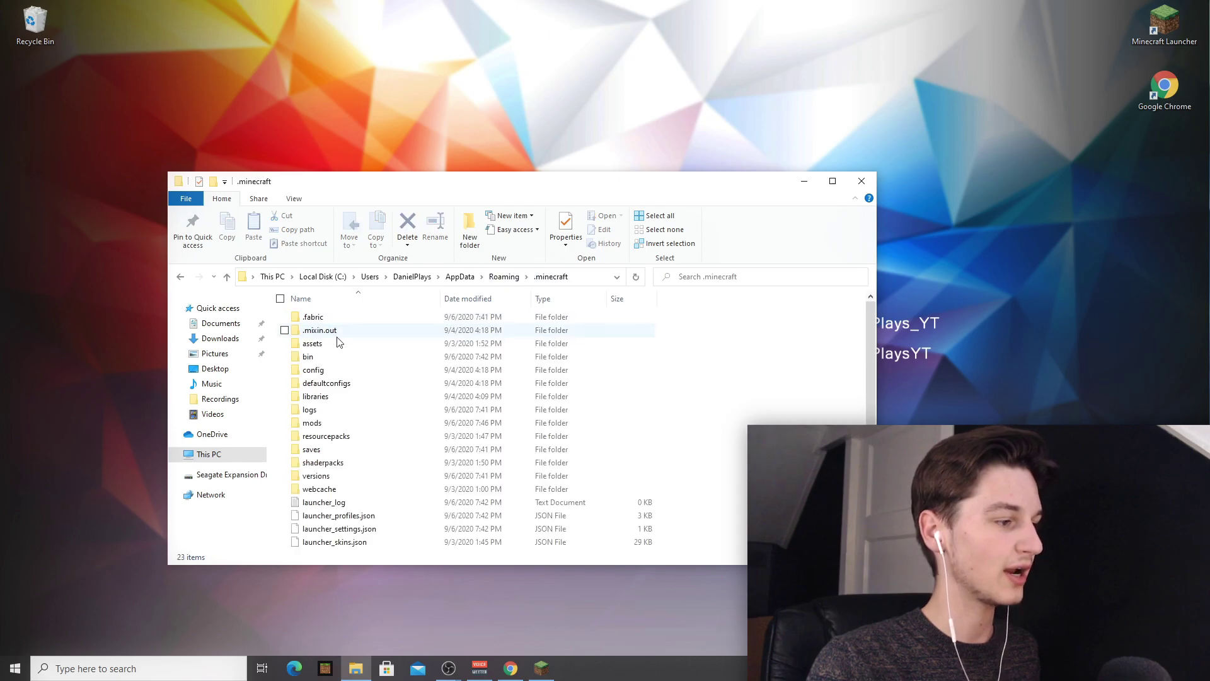
{"action": "double_click", "coordinate": [327, 422]}
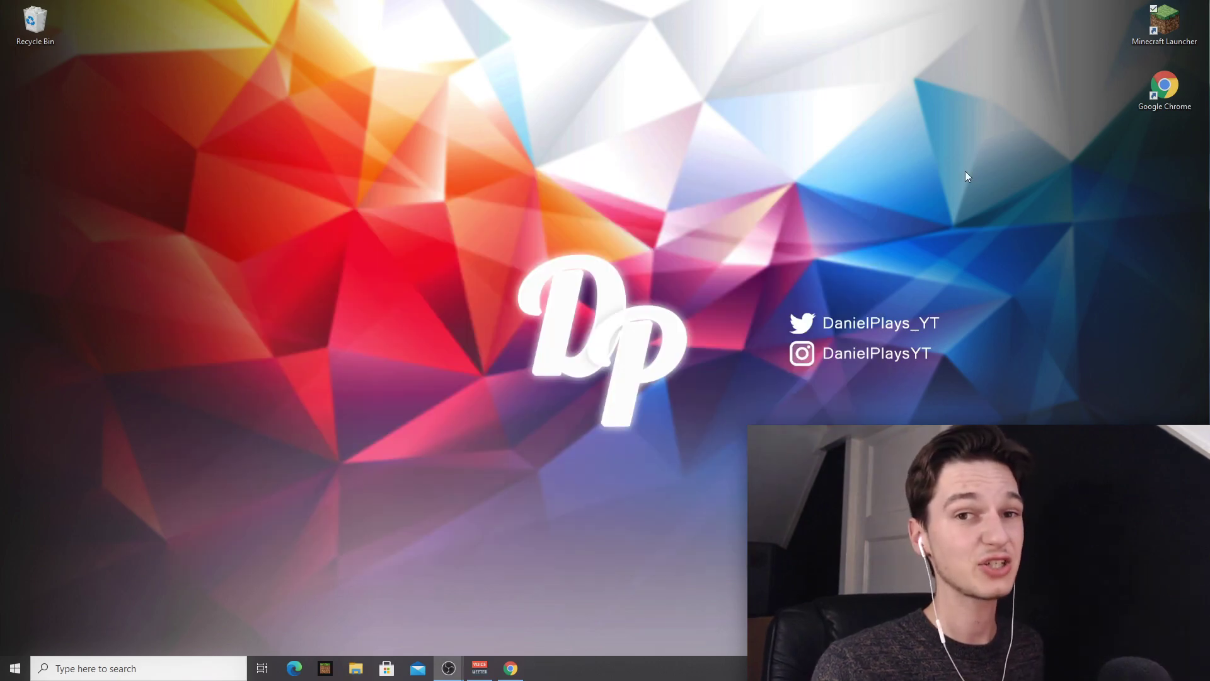
Step: Open Minecraft Launcher, start the game with the fabric-loader-1.16.1 profile and show the debug overlay in a singleplayer world
{"action": "double_click", "coordinate": [1148, 44]}
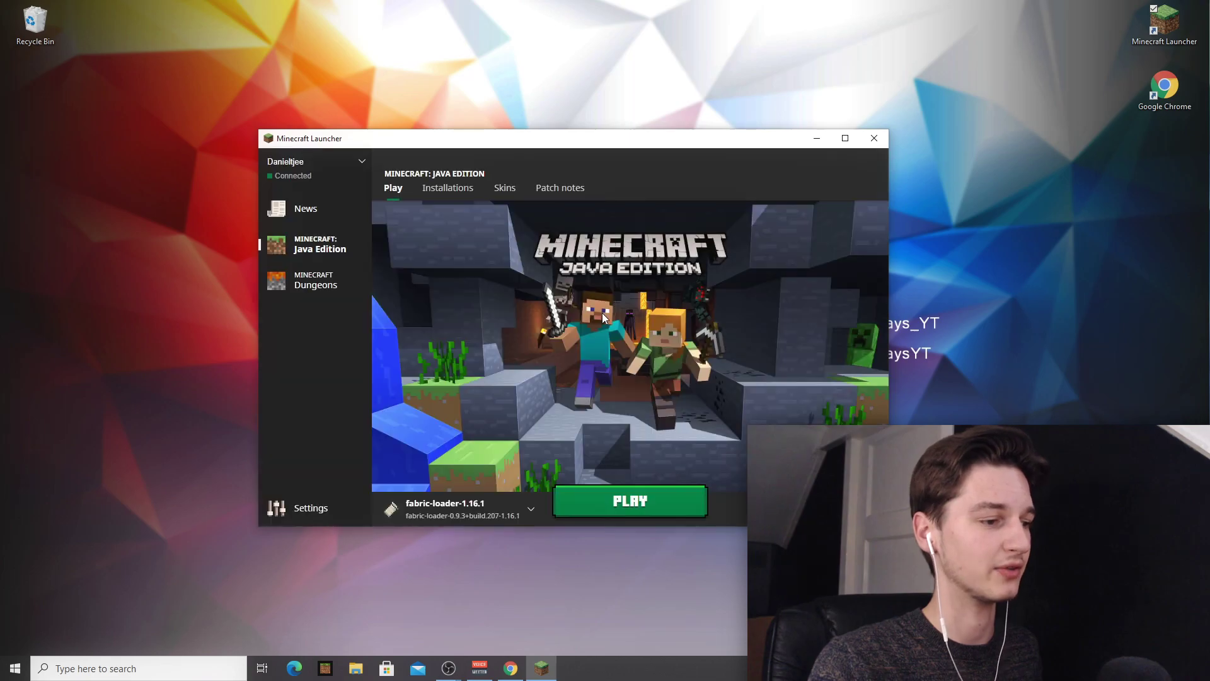
{"action": "left_click", "coordinate": [452, 502]}
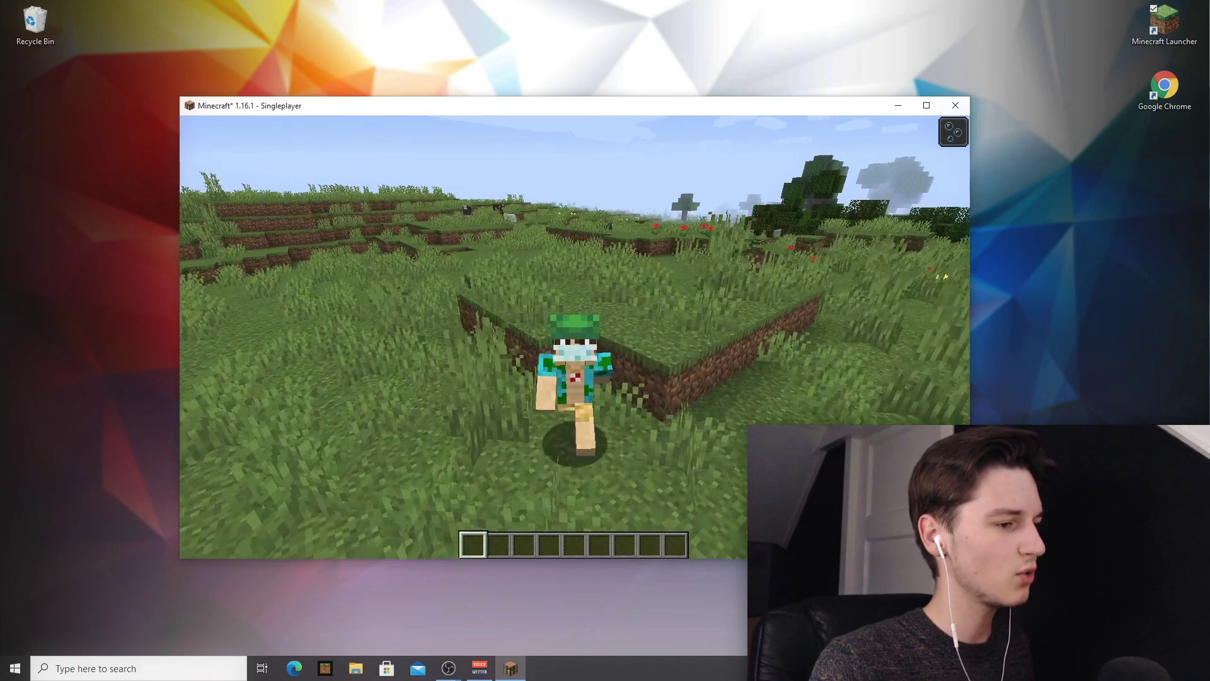
{"action": "key", "text": "w"}
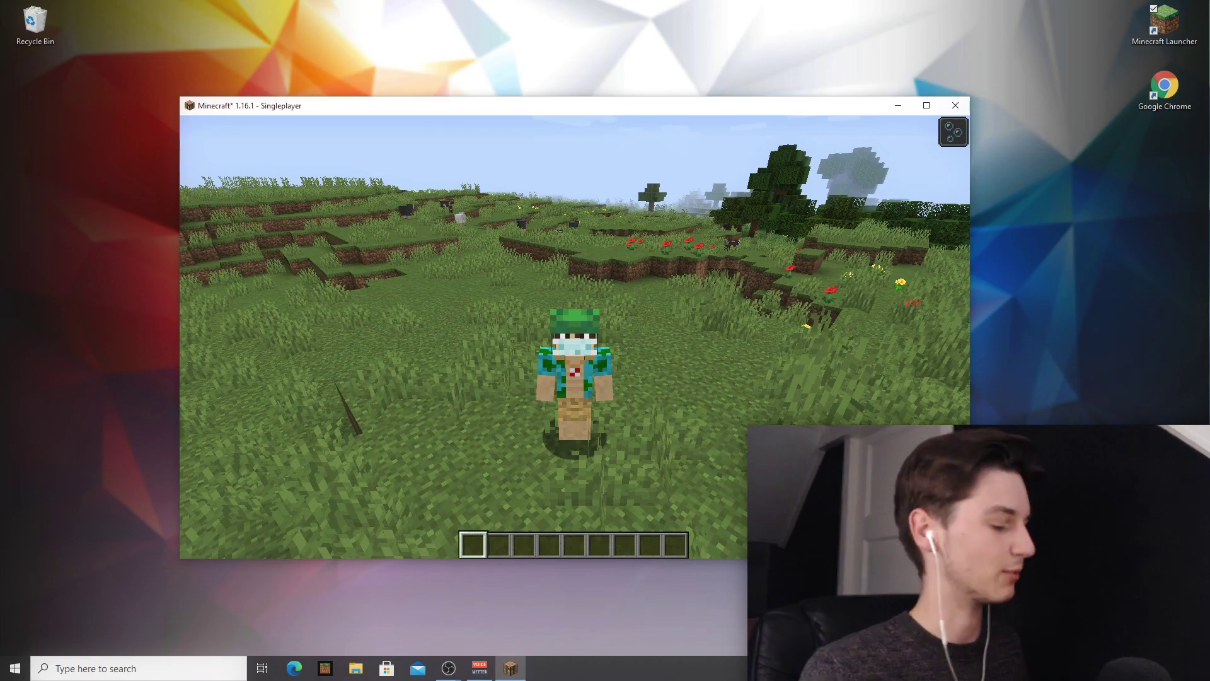
{"action": "key", "text": "F3"}
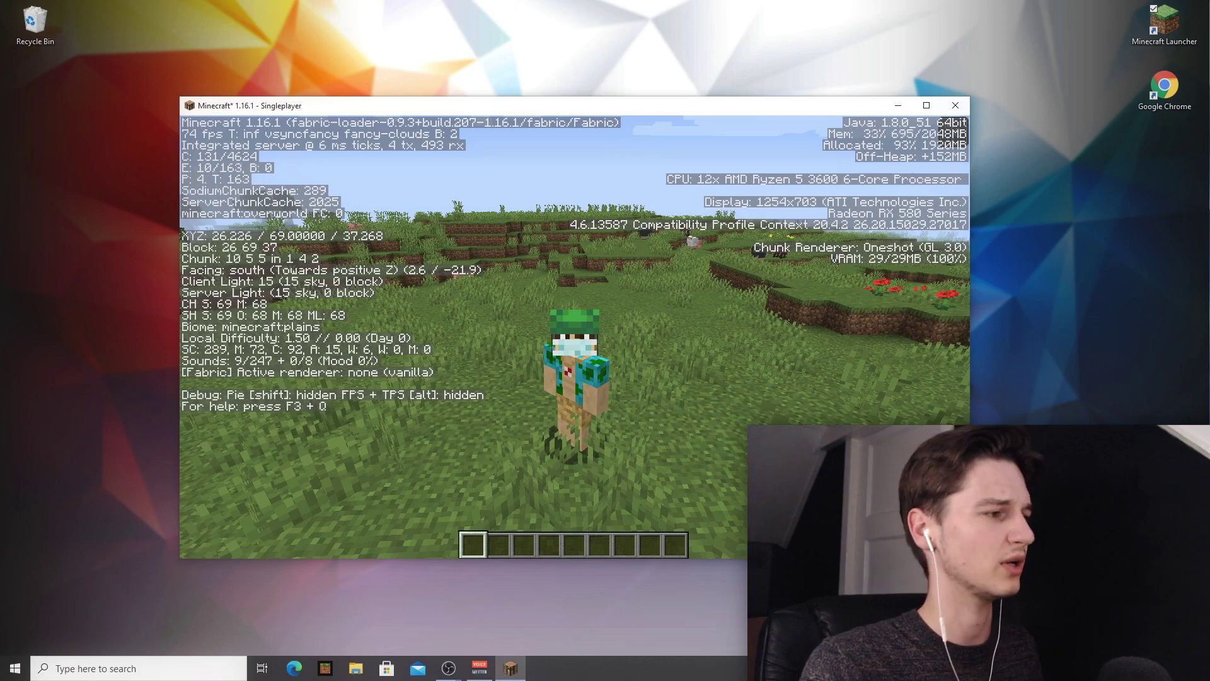
Step: Turn off V-Sync in the game's general video settings and apply the change
{"action": "key", "text": "Escape"}
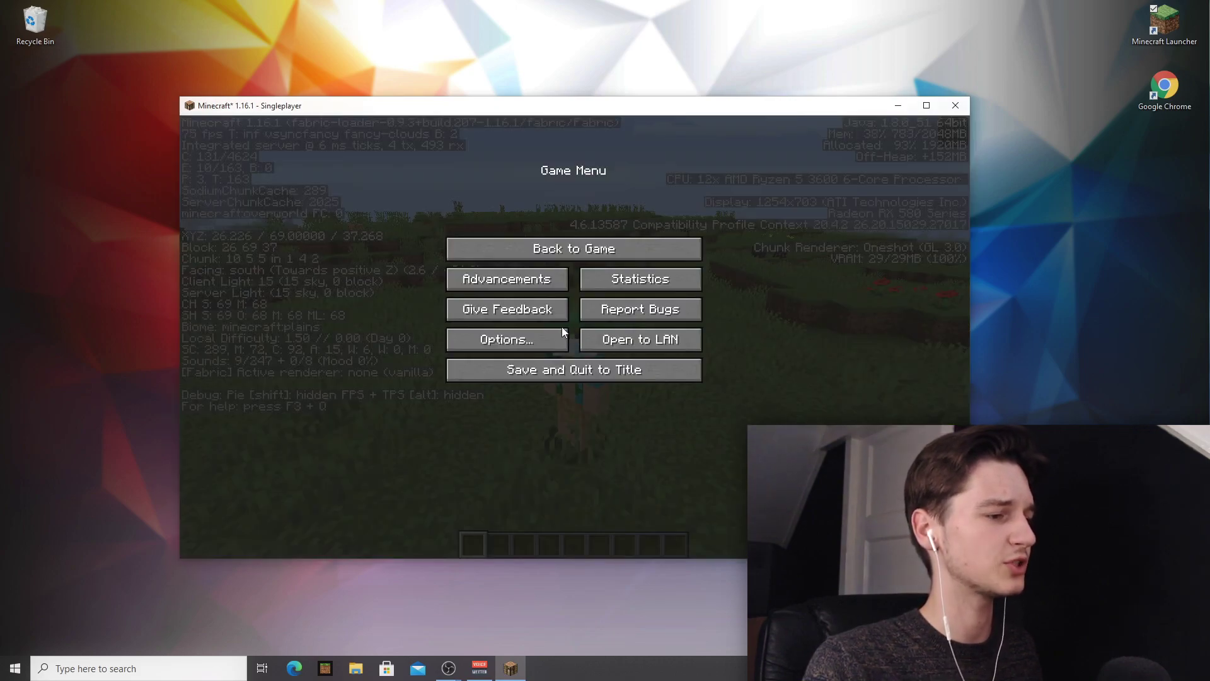
{"action": "left_click", "coordinate": [558, 337]}
{"action": "left_click", "coordinate": [459, 281]}
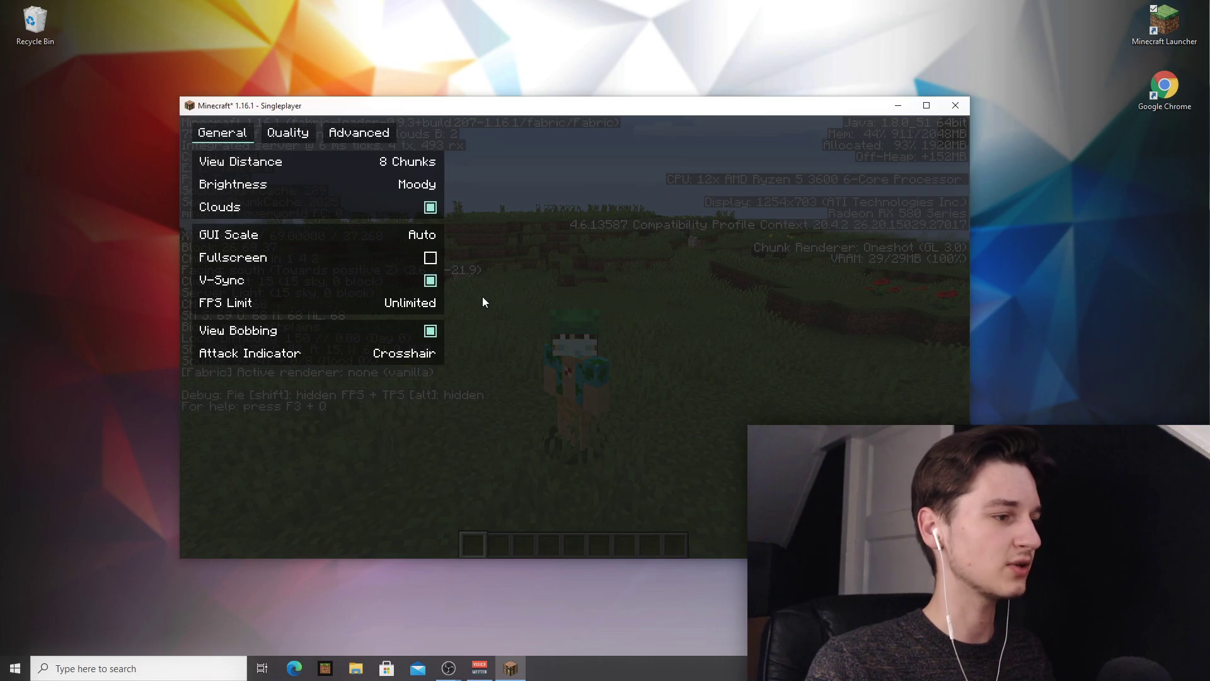
{"action": "left_click", "coordinate": [431, 281]}
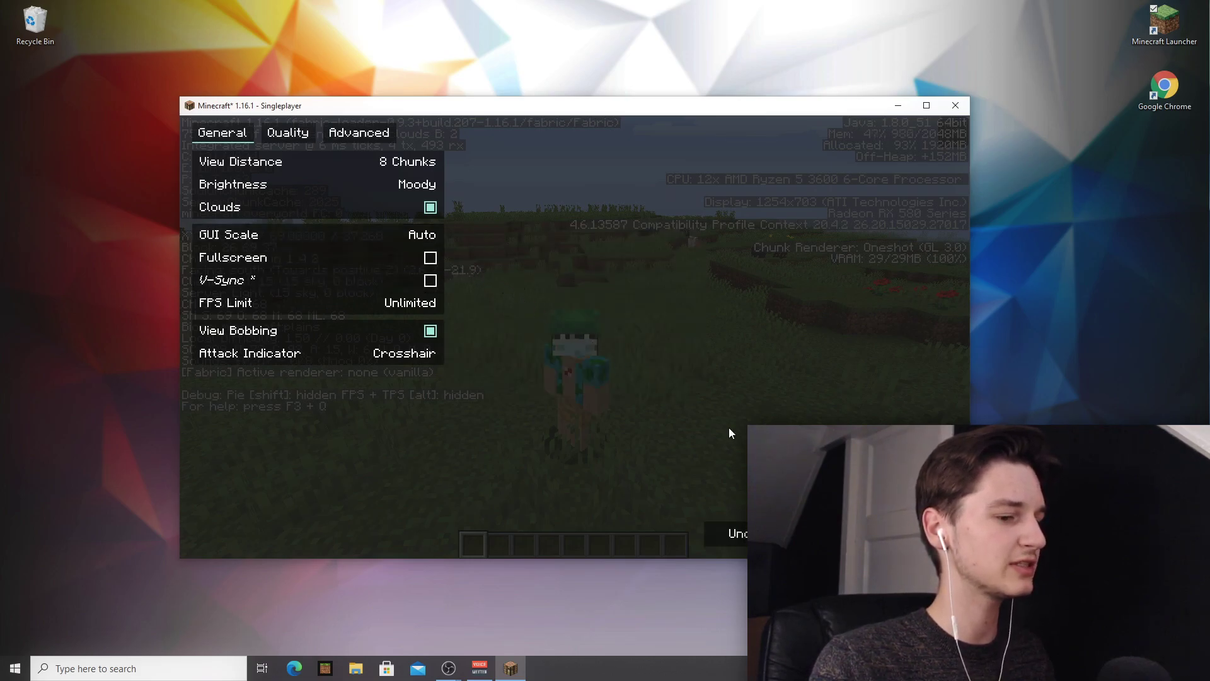
{"action": "left_click", "coordinate": [833, 533]}
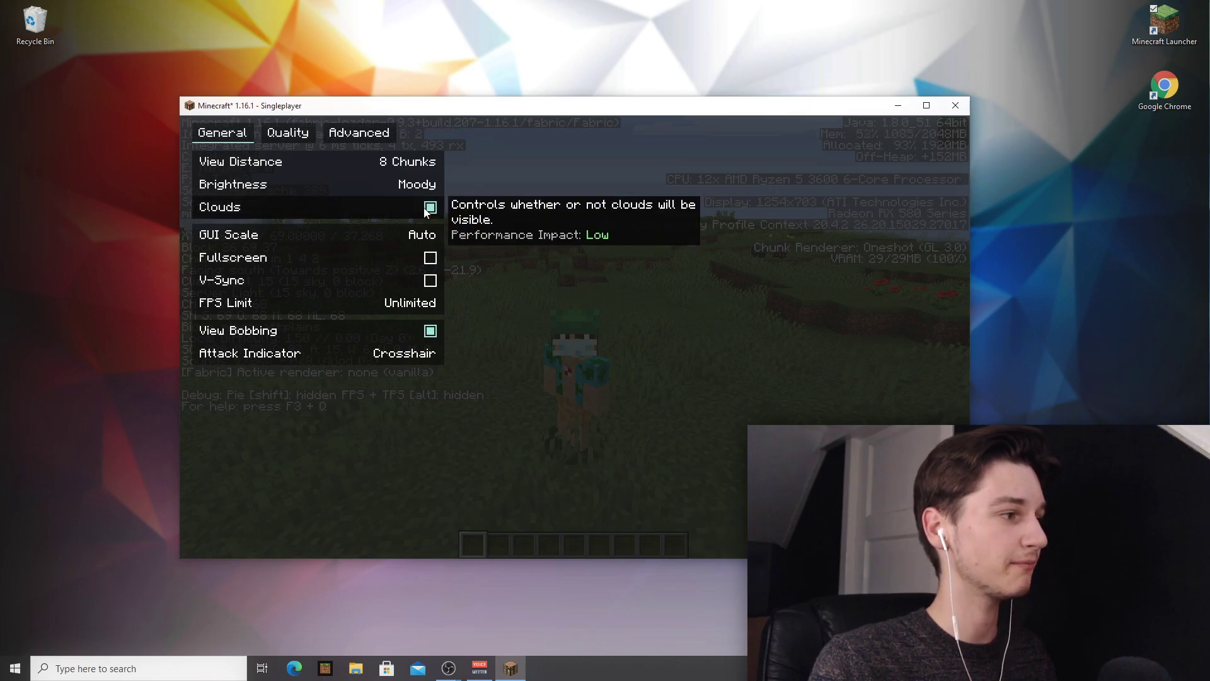
Step: Review Sodium's advanced, quality and general video settings, and return to the world to check the frame rate
{"action": "left_click", "coordinate": [370, 134]}
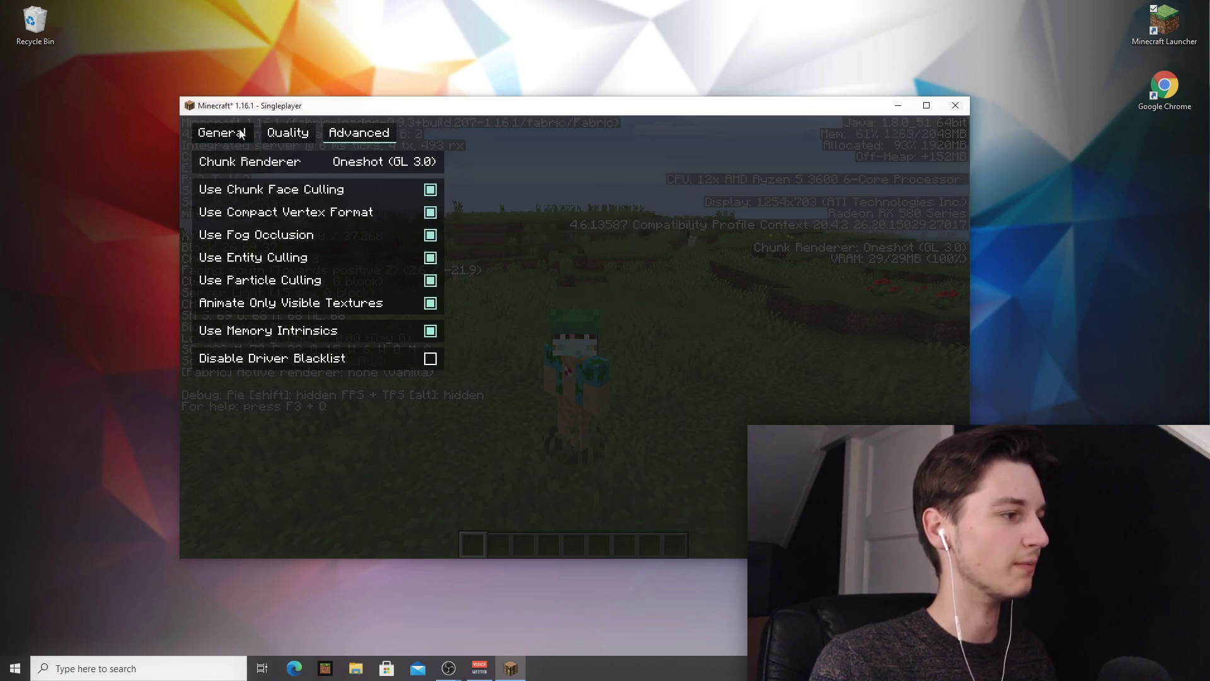
{"action": "left_click", "coordinate": [285, 132]}
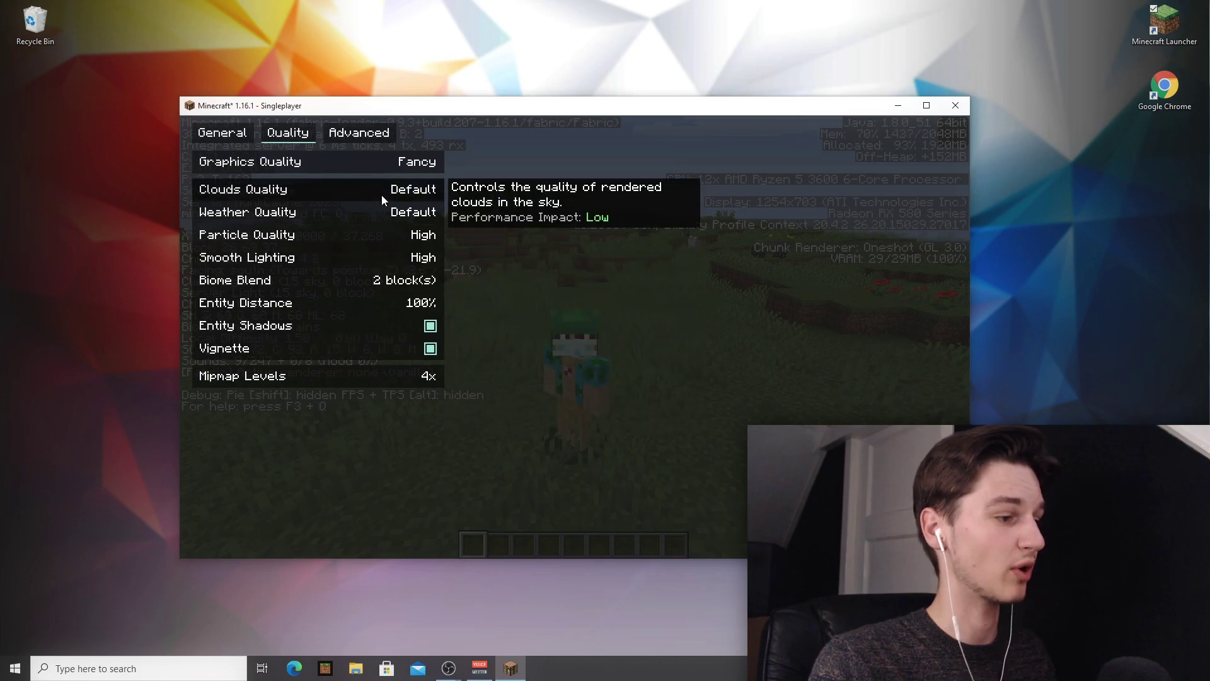
{"action": "left_click", "coordinate": [359, 133]}
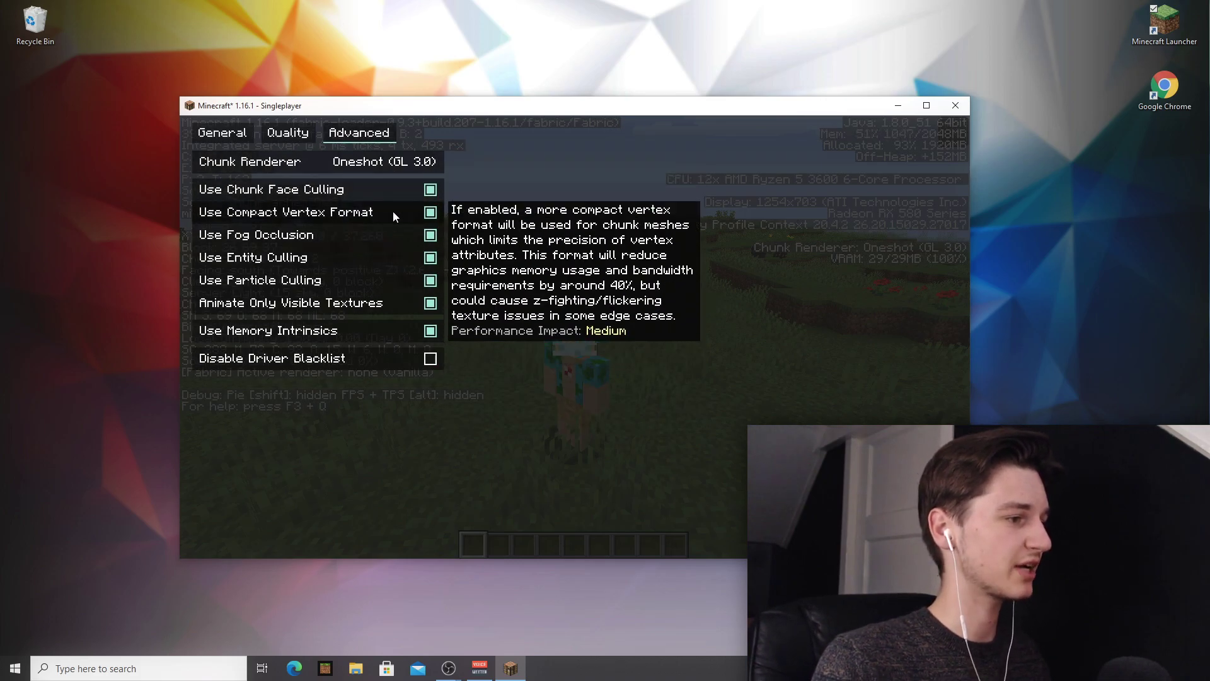
{"action": "left_click", "coordinate": [292, 135]}
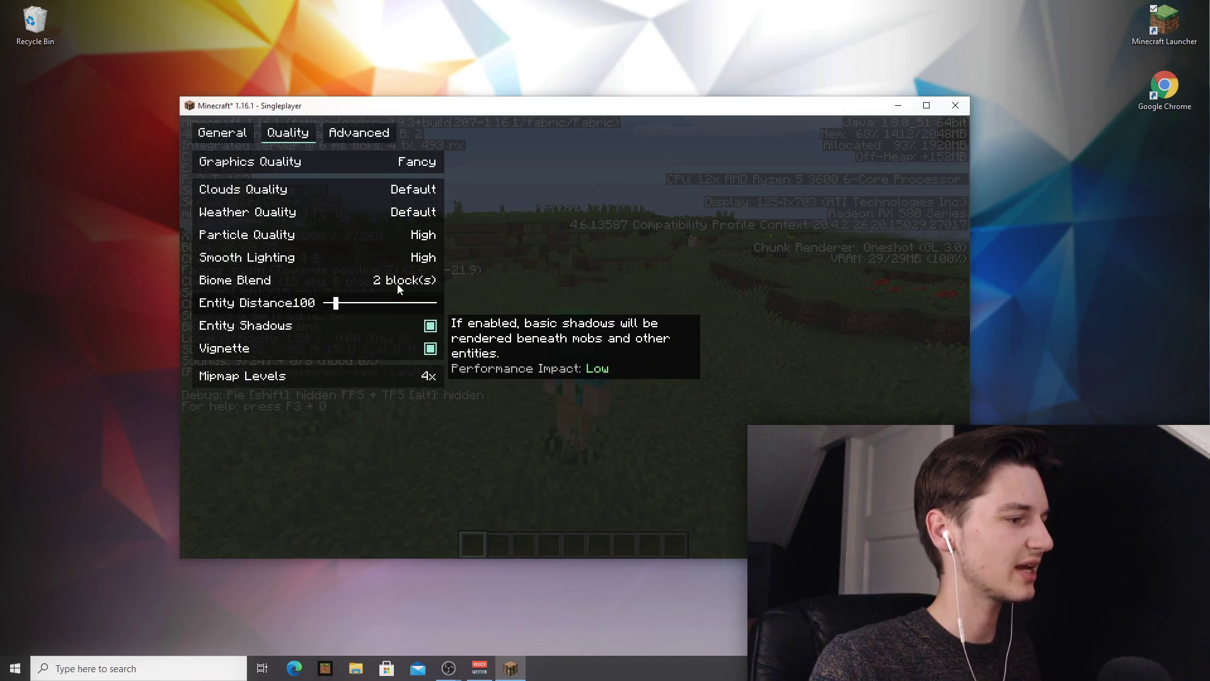
{"action": "left_click", "coordinate": [220, 133]}
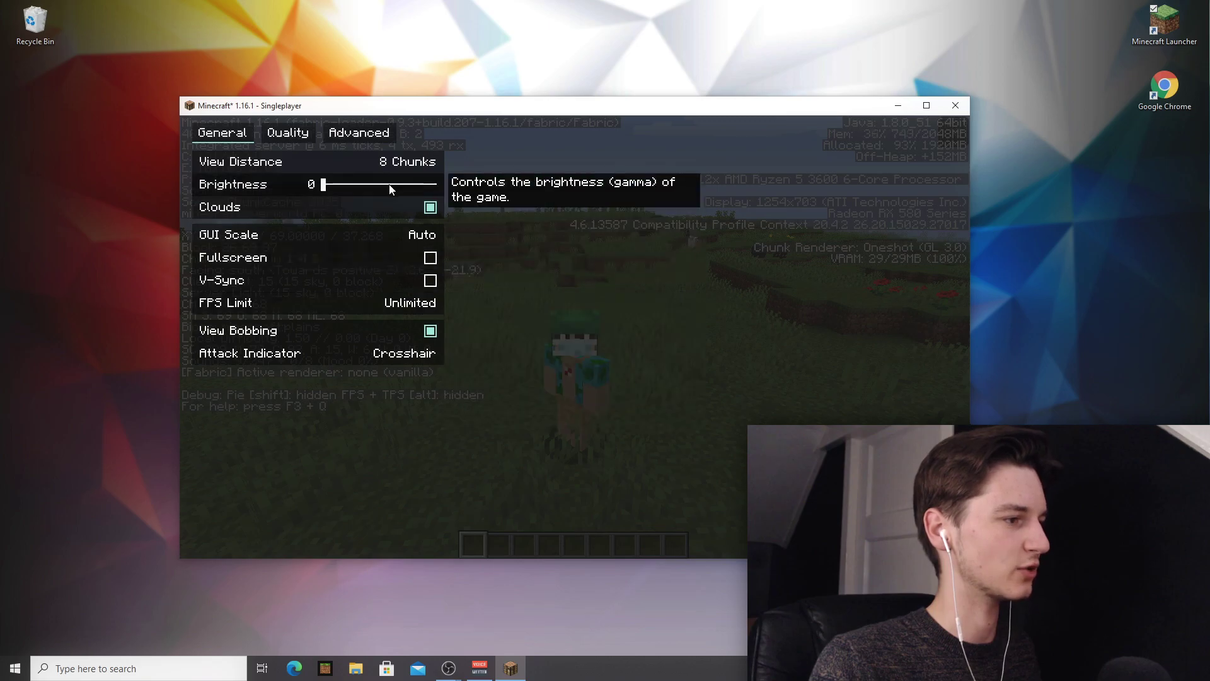
{"action": "key", "text": "Escape"}
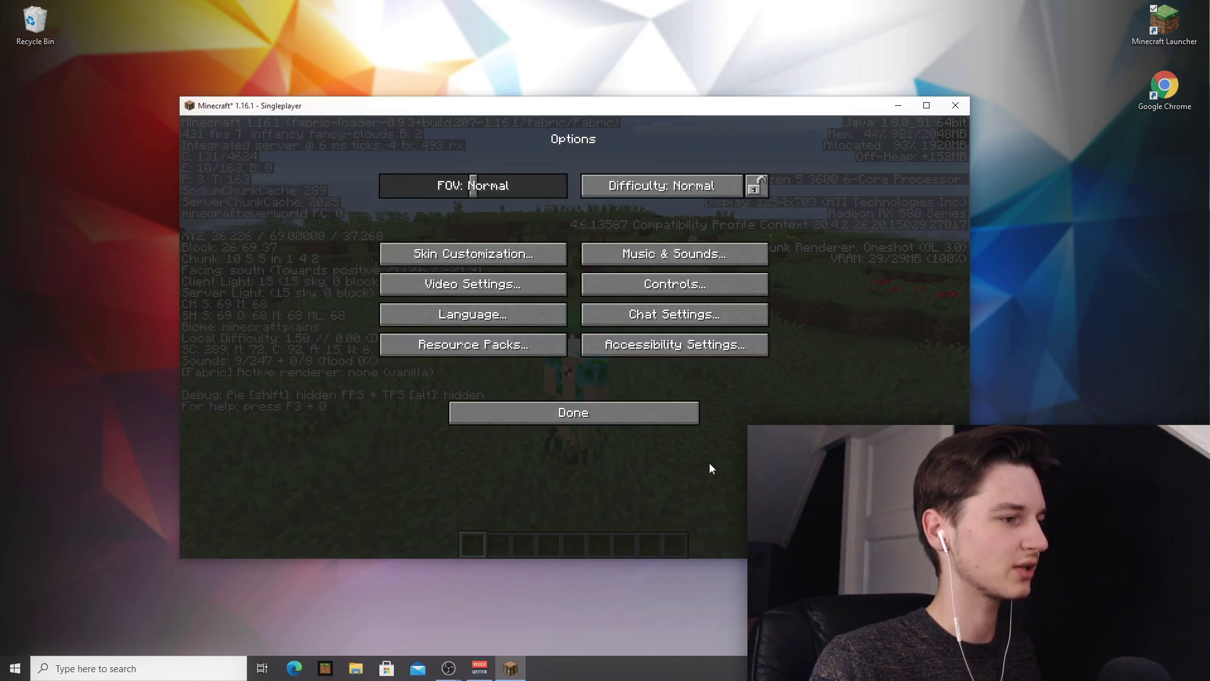
{"action": "left_click", "coordinate": [576, 413]}
{"action": "key", "text": "Escape"}
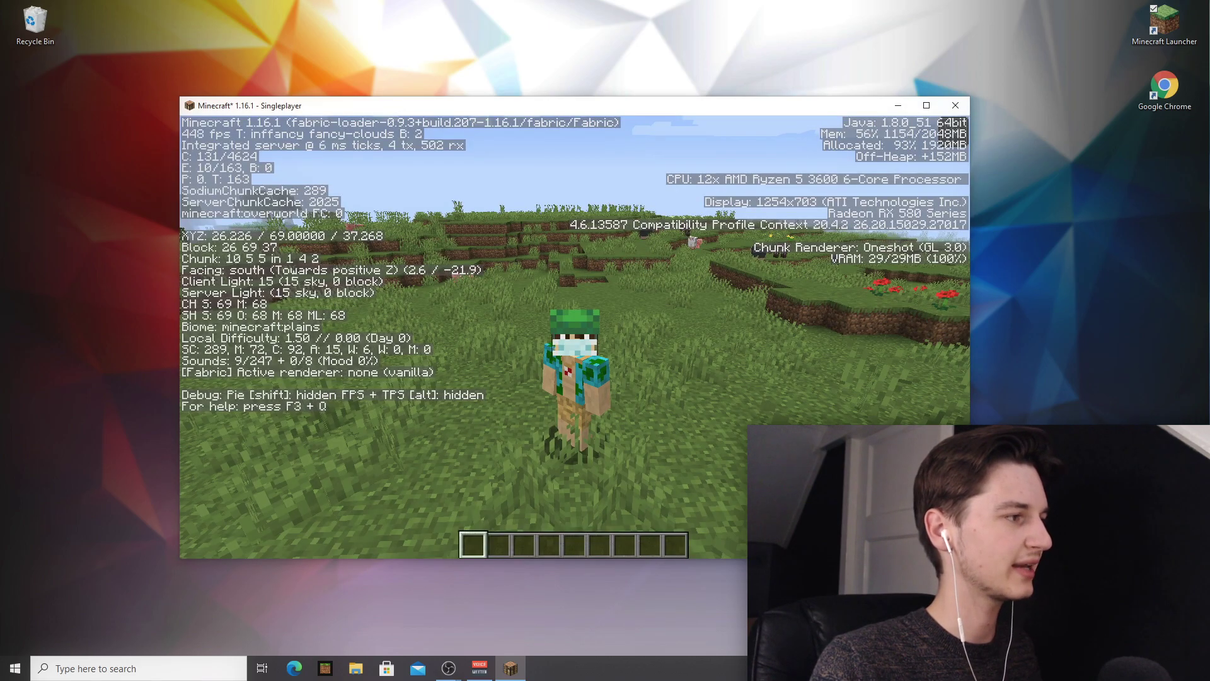